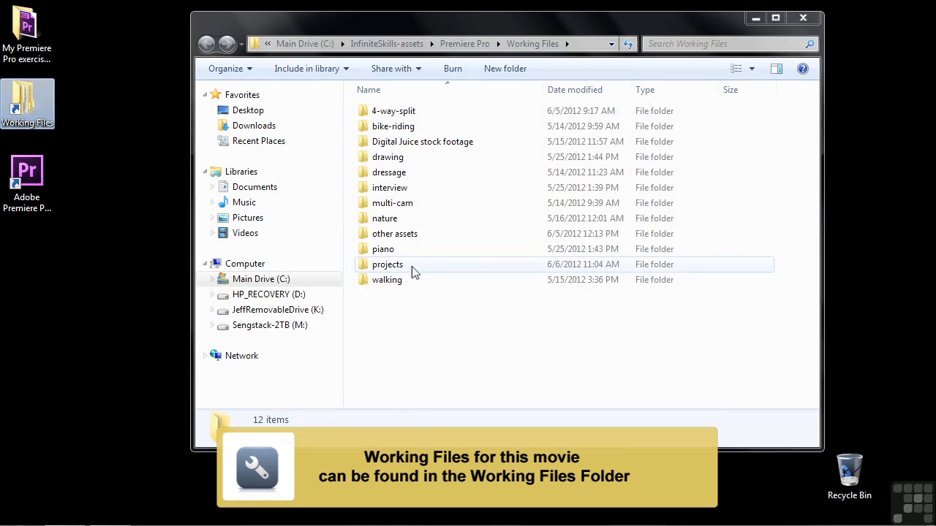
- Open the project 1206-opacity blending.prproj from the projects folder and show its clips as thumbnails
scroll(817, 189, "down", 9)
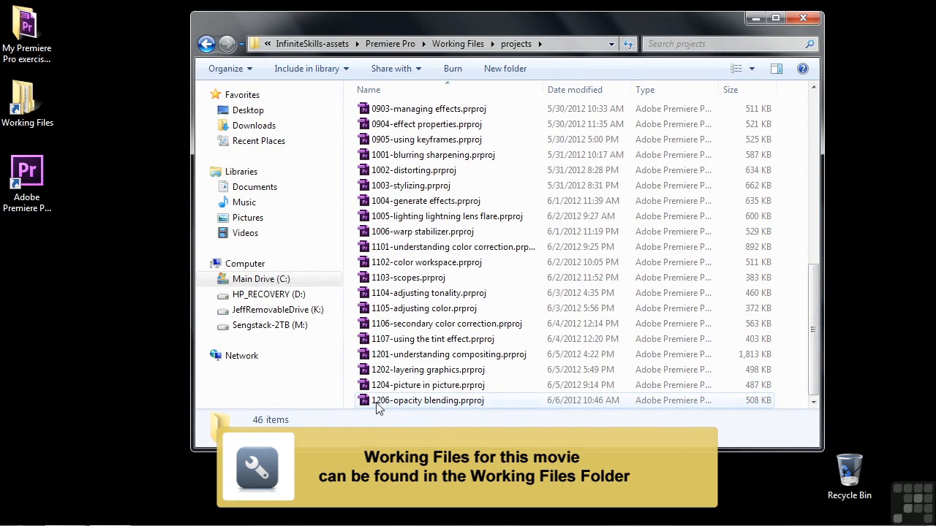
double_click(378, 406)
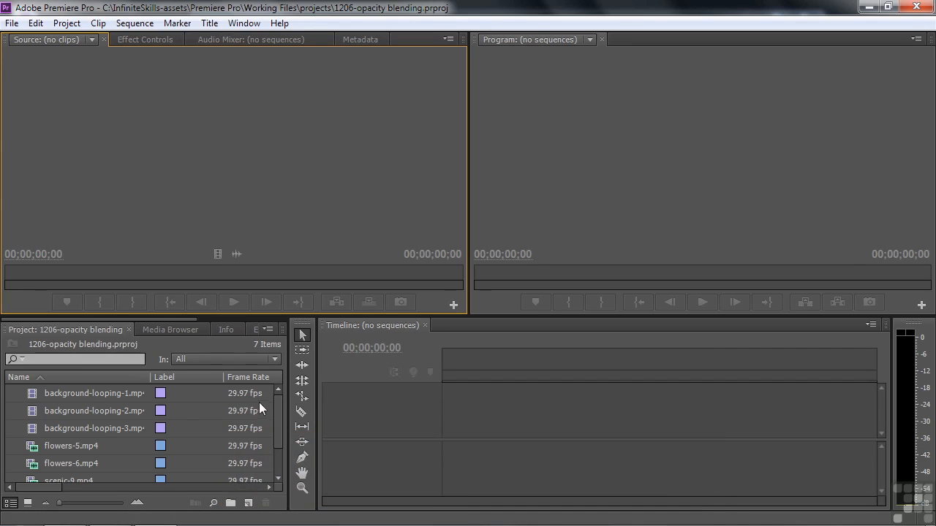
left_click(28, 503)
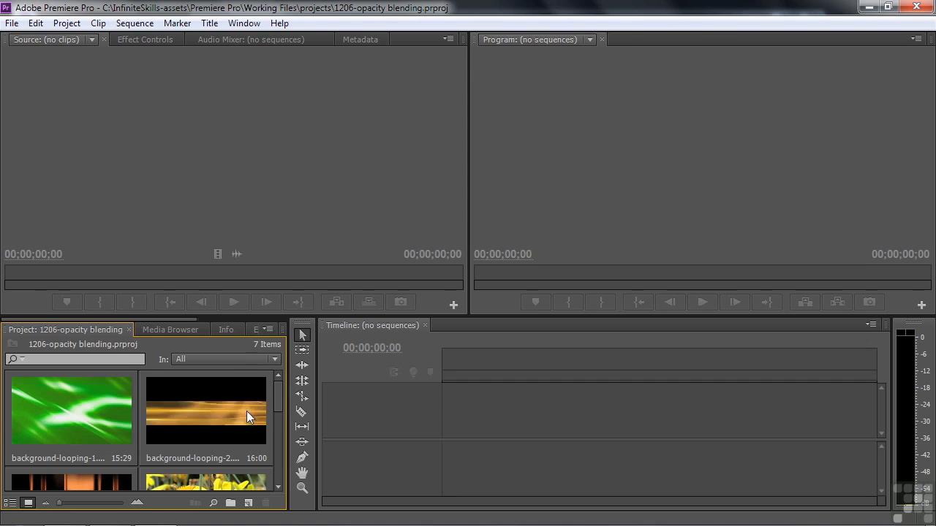
- Look over the background clip thumbnails and create a new sequence from background-looping-1.mp4
left_click_drag(277, 399, 244, 419)
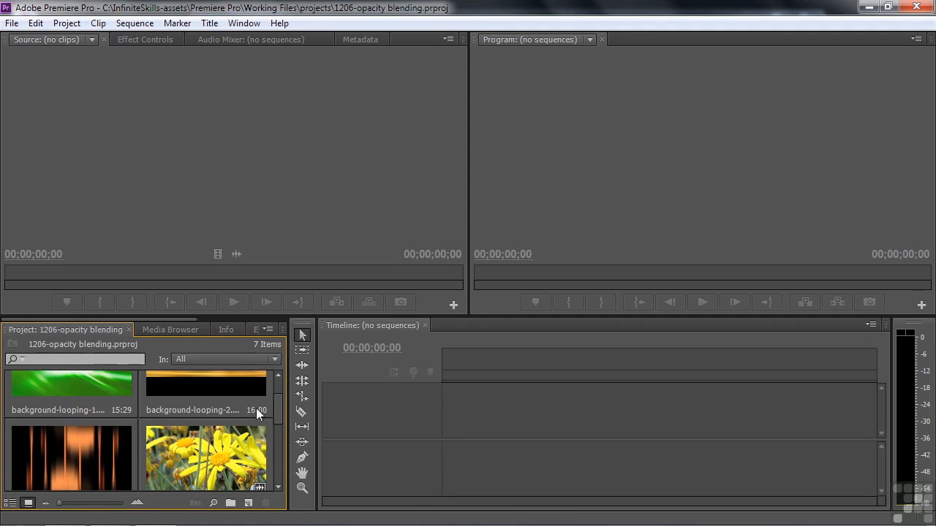
left_click_drag(277, 415, 280, 402)
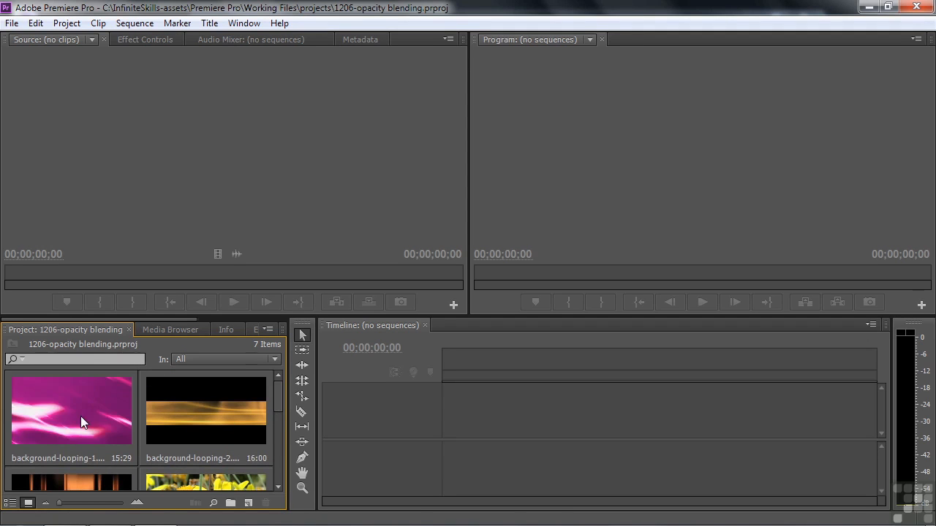
scroll(219, 486, "down", 1)
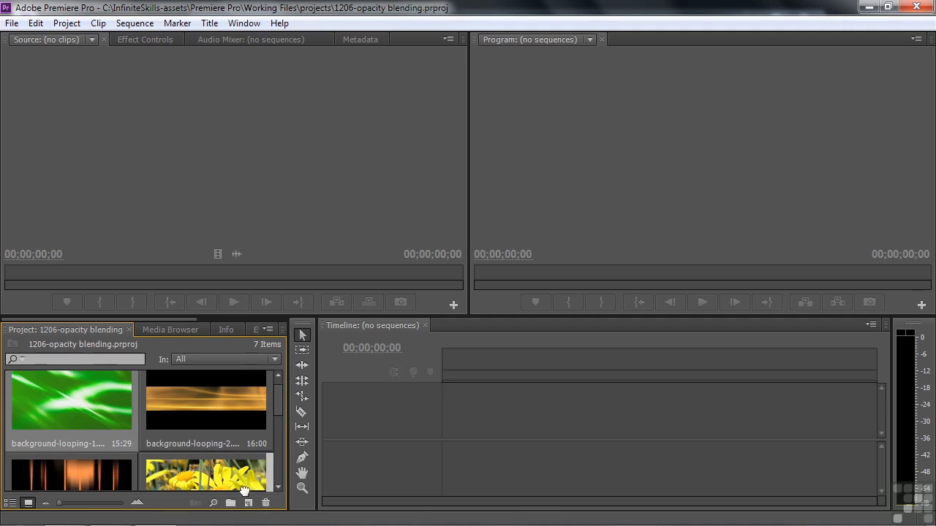
left_click_drag(249, 502, 249, 503)
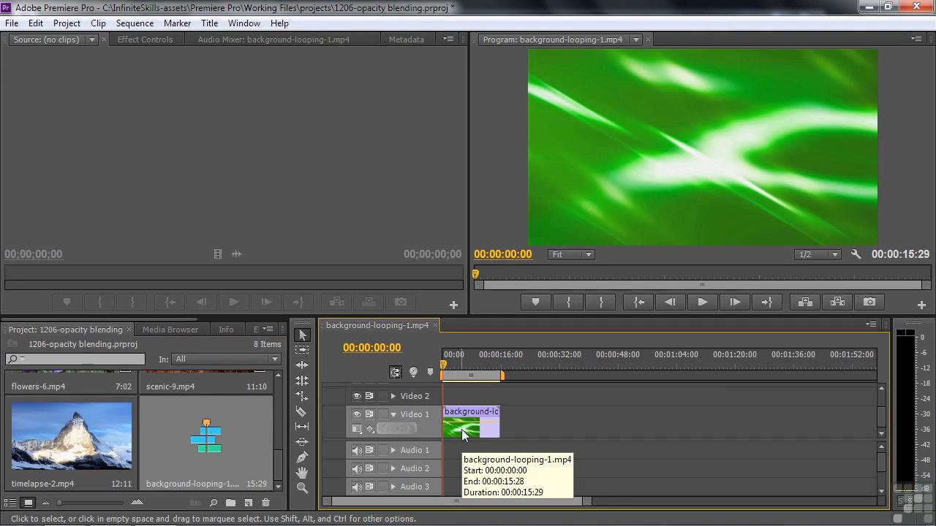
- Show the project clips as a list, then fit the whole sequence in the timeline with more room for the video tracks
left_click(10, 503)
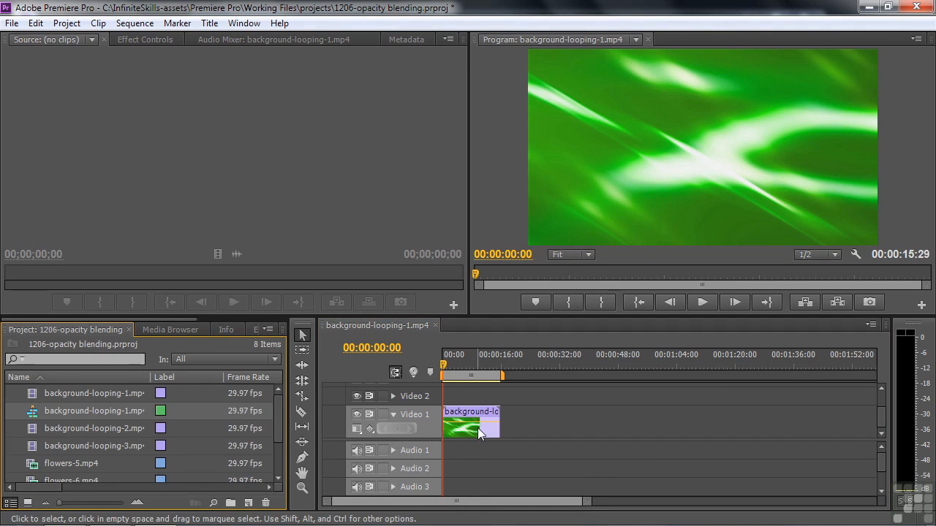
key("backslash")
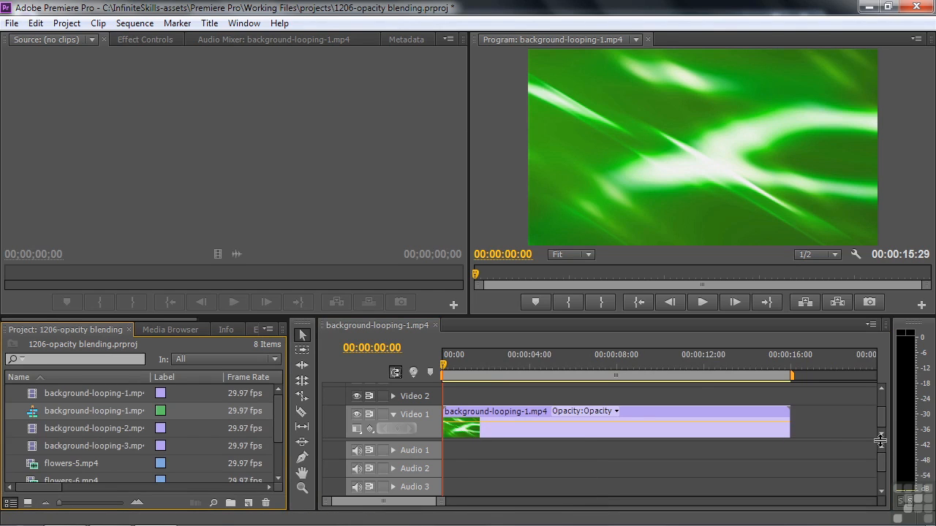
left_click_drag(879, 440, 880, 490)
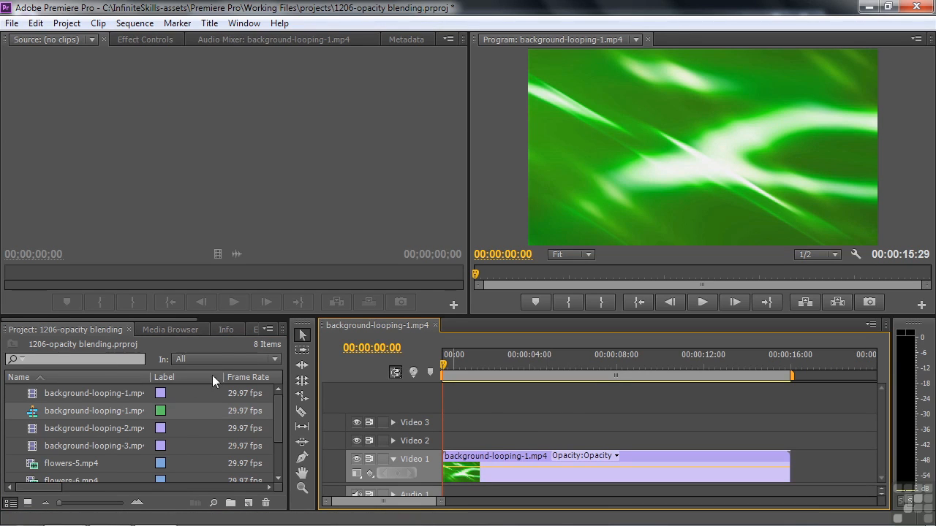
- Place background-looping-2.mp4 on Video 2 from the start of the sequence and move the playhead to 00:00:02:16
left_click_drag(444, 371, 728, 411)
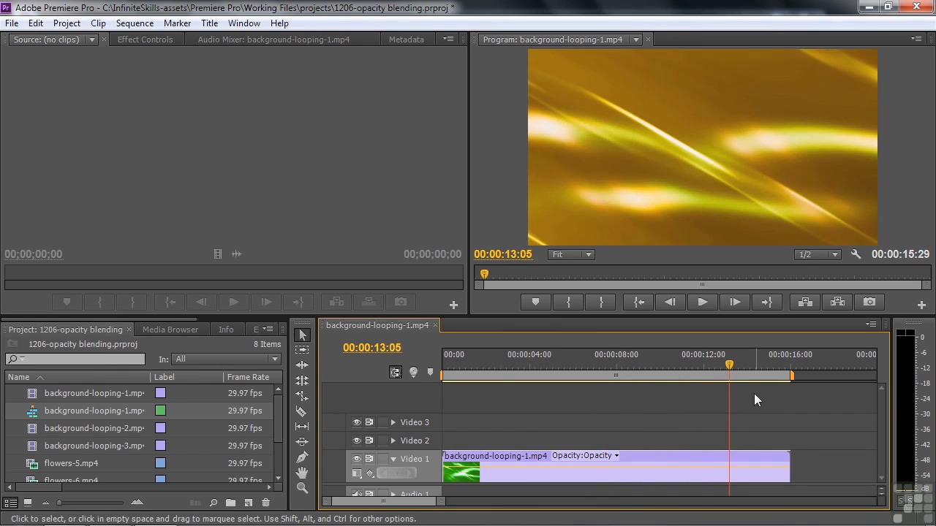
left_click_drag(727, 360, 494, 399)
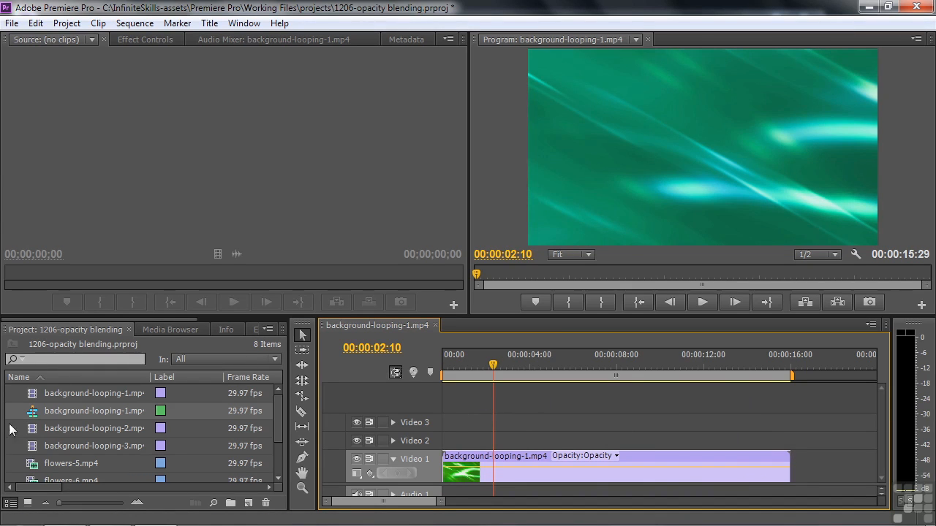
left_click_drag(31, 430, 406, 446)
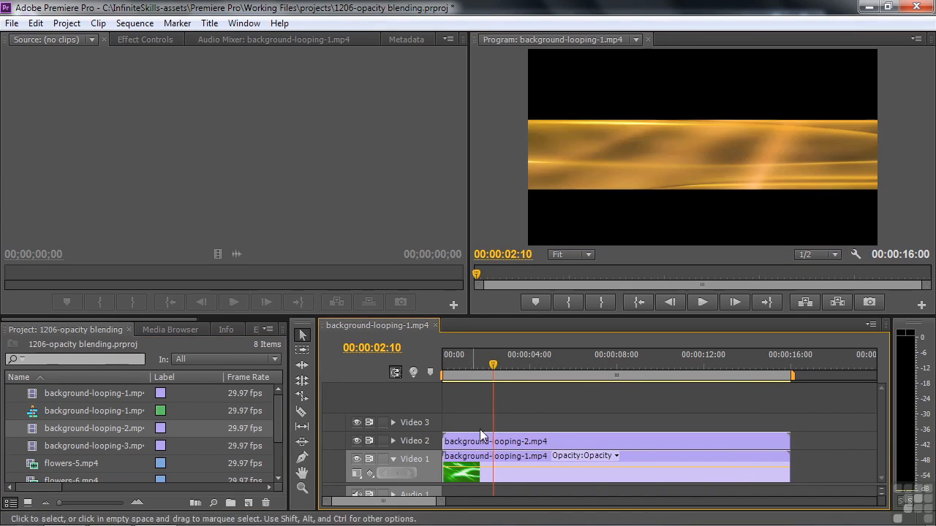
left_click(490, 370)
mouse_move(490, 369)
left_mouse_down()
mouse_move(522, 371)
mouse_move(496, 375)
left_mouse_up()
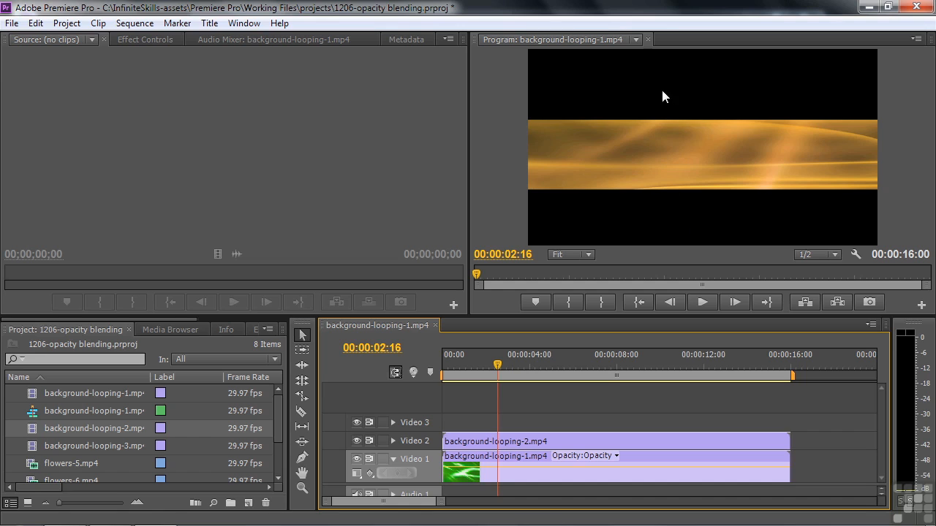
- Apply the Crop effect to background-looping-2.mp4 on Video 2
left_click_drag(165, 321, 237, 320)
left_click(169, 333)
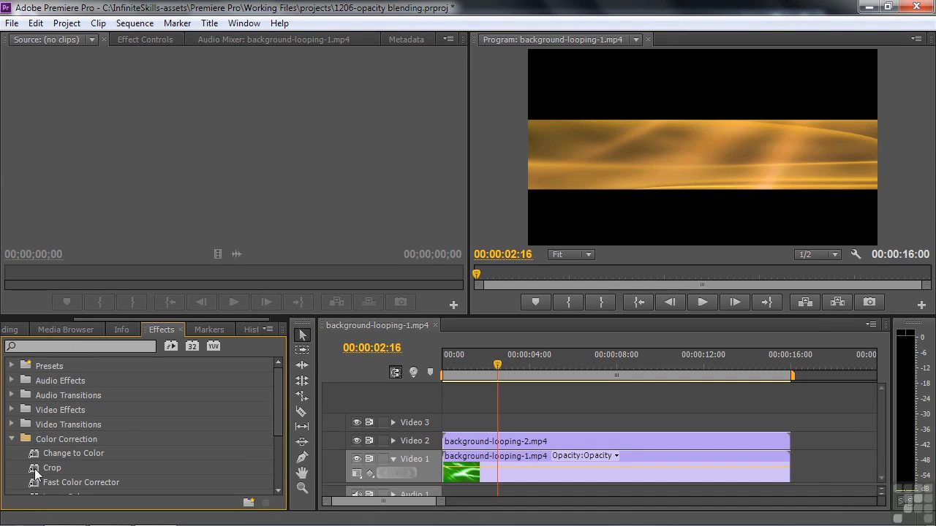
left_click_drag(33, 466, 491, 442)
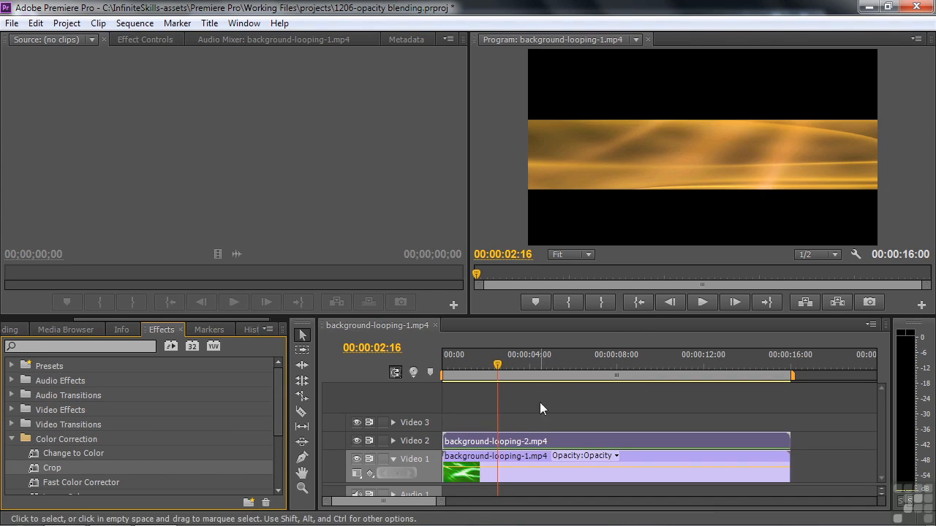
- Crop the top of background-looping-2.mp4 by about 36.1% down to the upper edge of the gold band
left_click(128, 40)
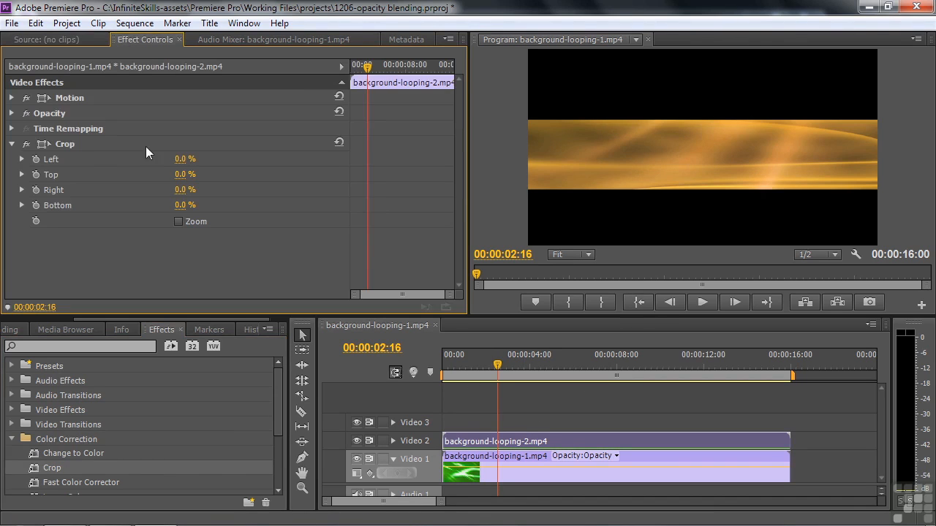
left_click(48, 142)
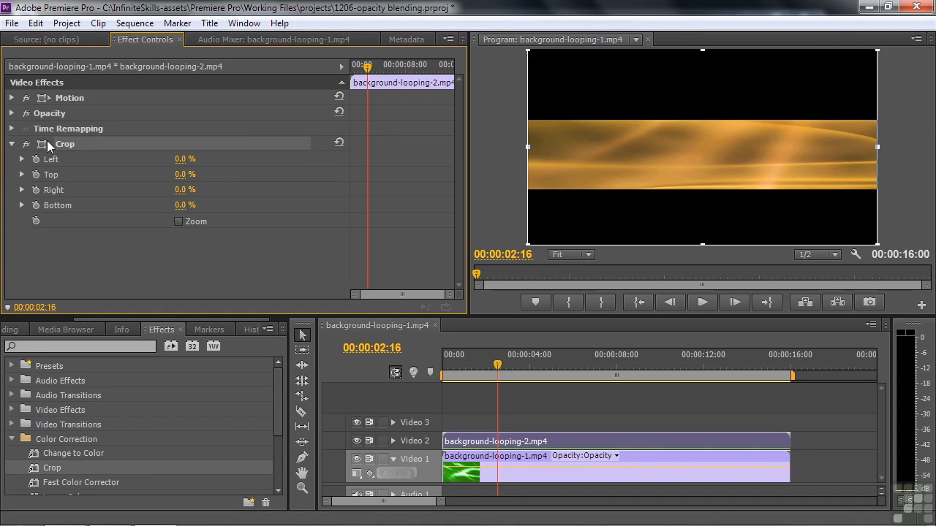
left_click_drag(702, 50, 700, 120)
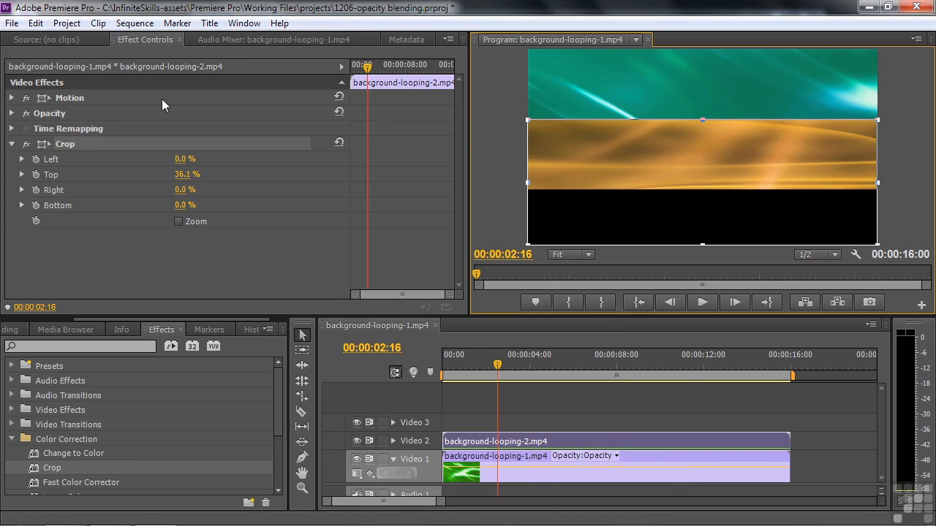
- Keyframe the opacity of background-looping-2.mp4 at 100% and set its blend mode to Darken
left_click(12, 144)
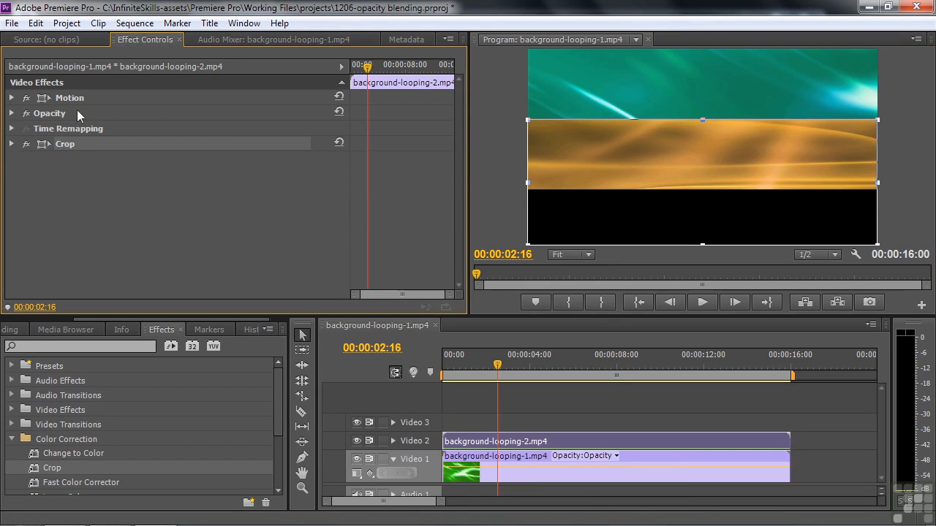
left_click(12, 114)
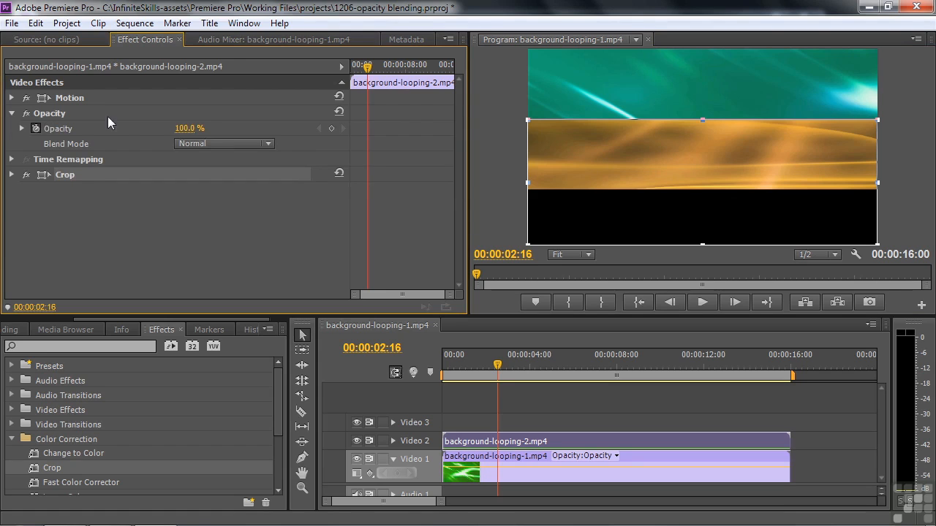
mouse_move(191, 128)
left_mouse_down()
mouse_move(118, 128)
mouse_move(189, 128)
left_mouse_up()
left_click(269, 144)
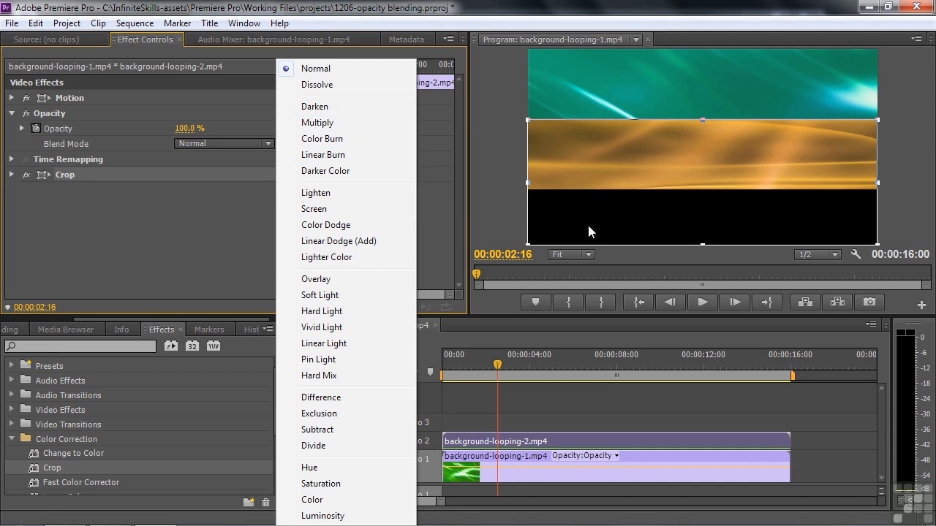
left_click(316, 106)
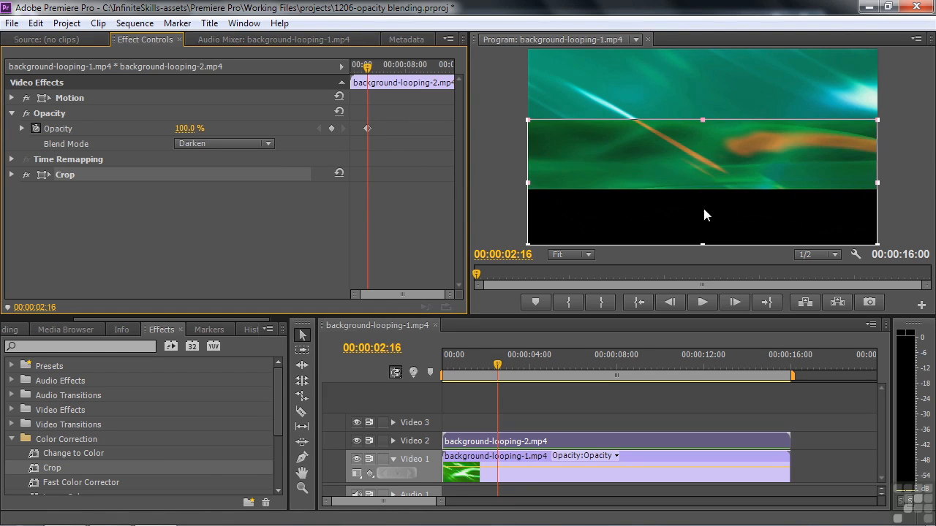
- Try the Multiply, Color Burn, Linear Burn and Darker Color blend modes on background-looping-2.mp4
left_click(268, 144)
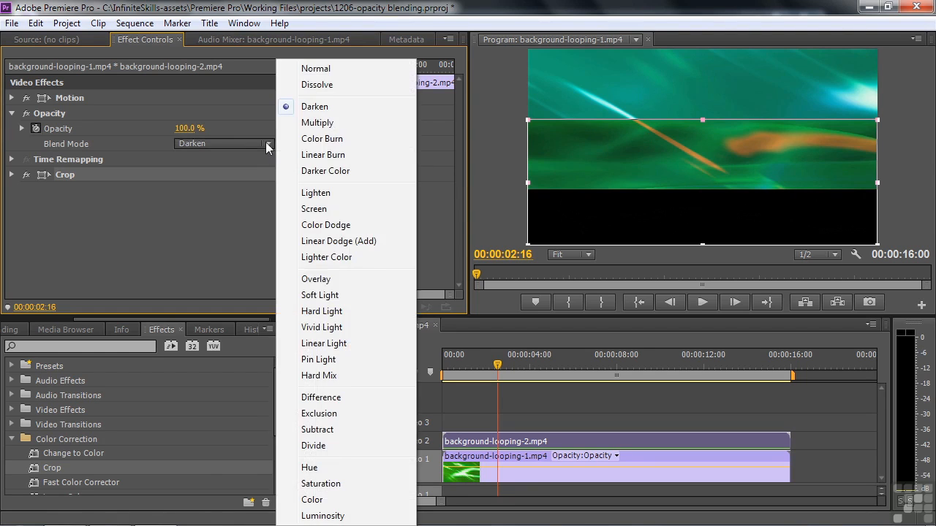
left_click(316, 124)
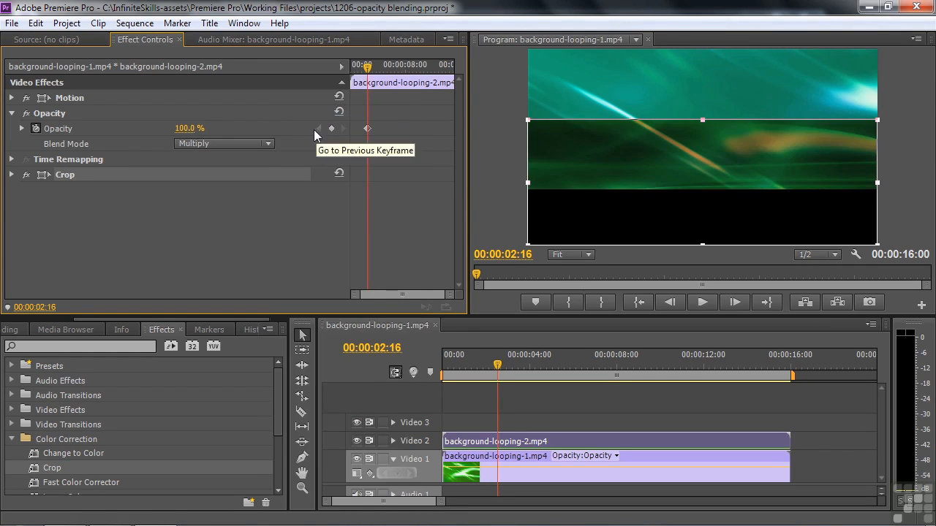
left_click(269, 144)
left_click(329, 139)
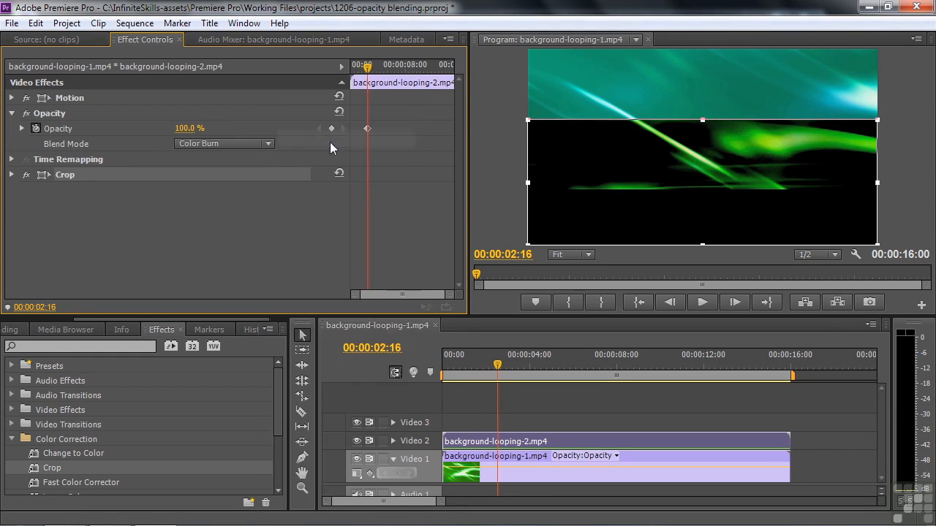
left_click(269, 145)
left_click(323, 154)
left_click(269, 144)
left_click(307, 172)
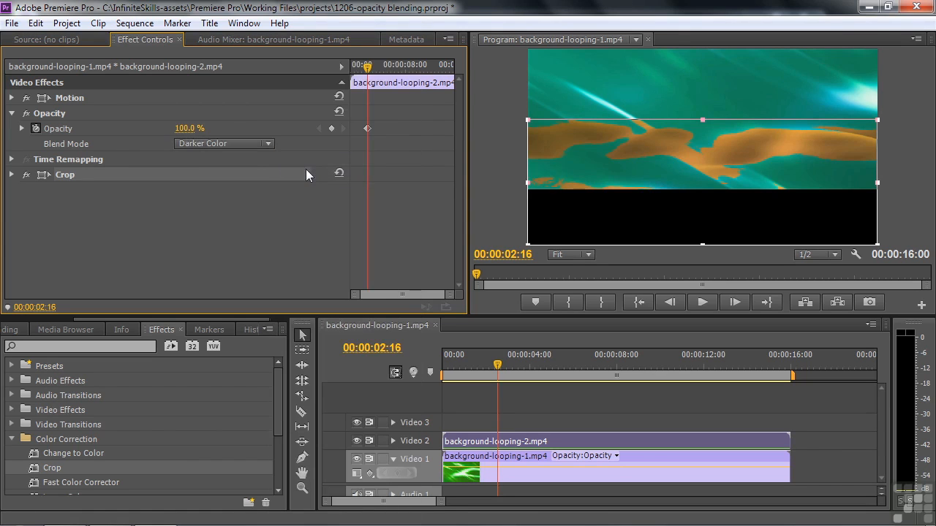
- Try the Lighten blend mode on background-looping-2.mp4 and preview it at 00:00:02:02
left_click(269, 144)
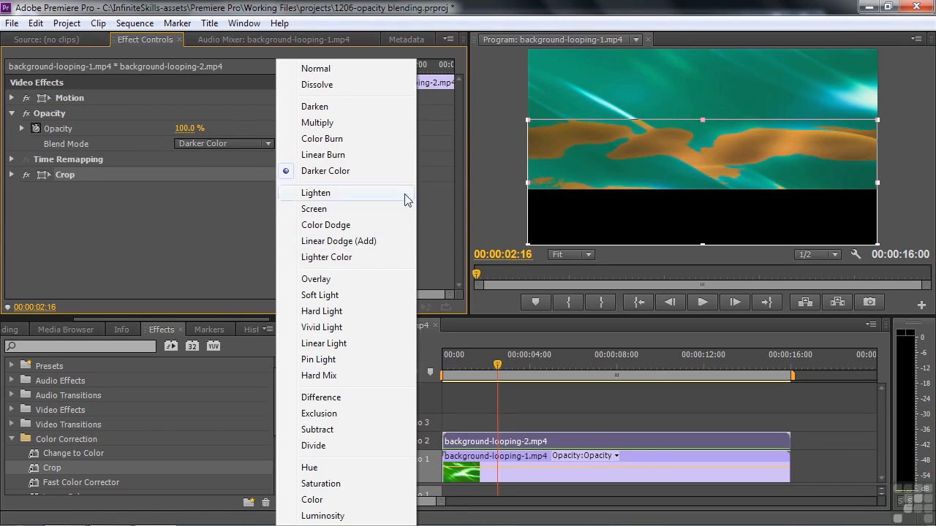
left_click(313, 195)
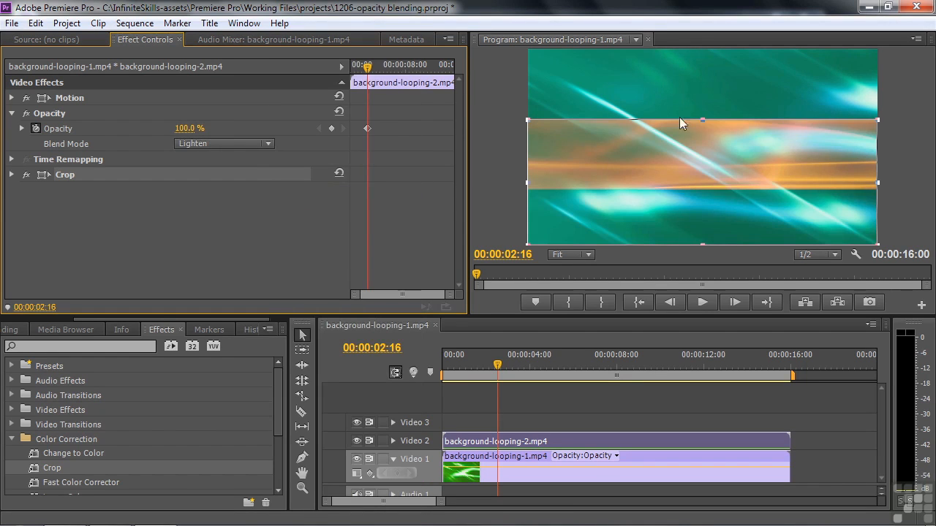
mouse_move(498, 364)
left_mouse_down()
mouse_move(467, 369)
mouse_move(488, 361)
left_mouse_up()
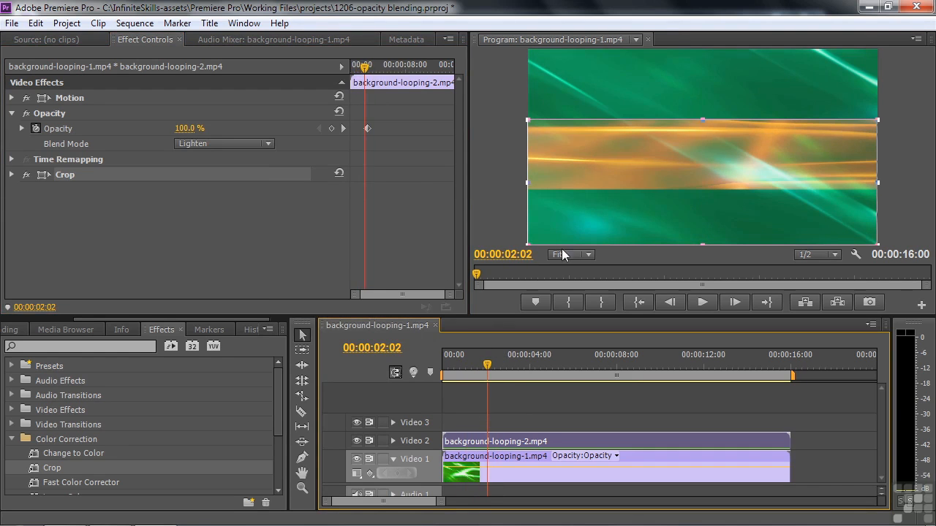
- Compare the Screen and Color Dodge blend modes on background-looping-2.mp4, ending on Linear Dodge (Add)
left_click(268, 144)
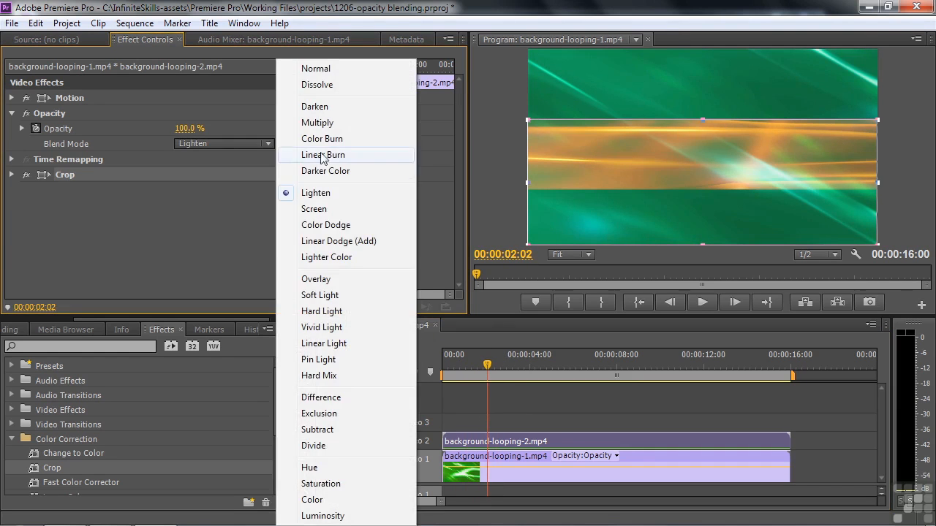
left_click(328, 208)
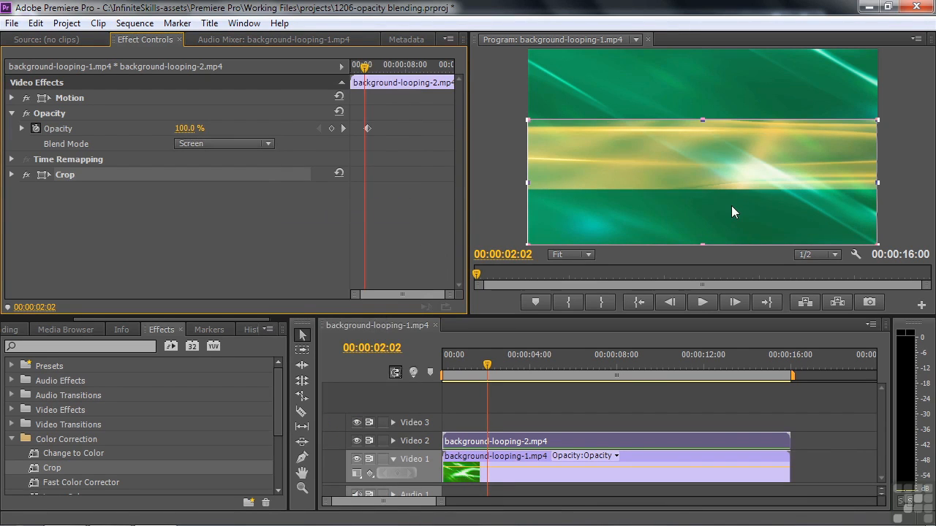
left_click(268, 143)
left_click(316, 224)
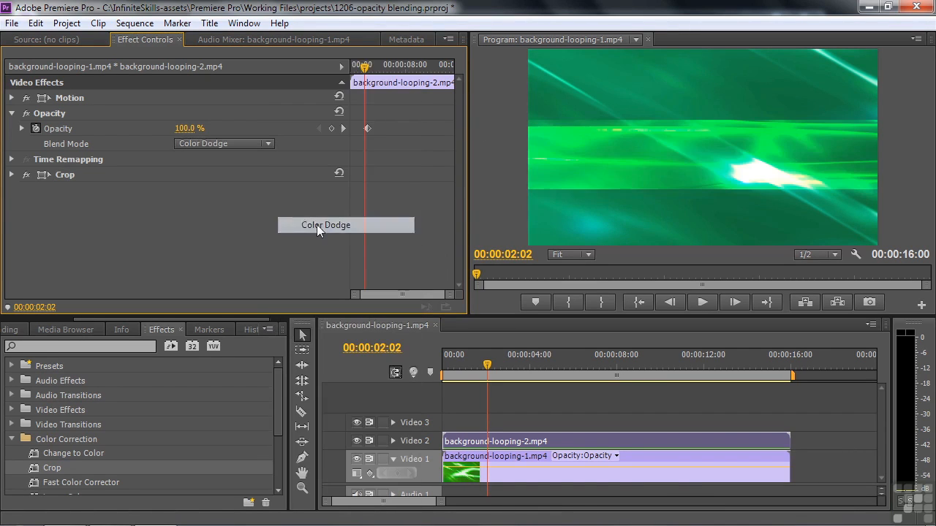
left_click(268, 145)
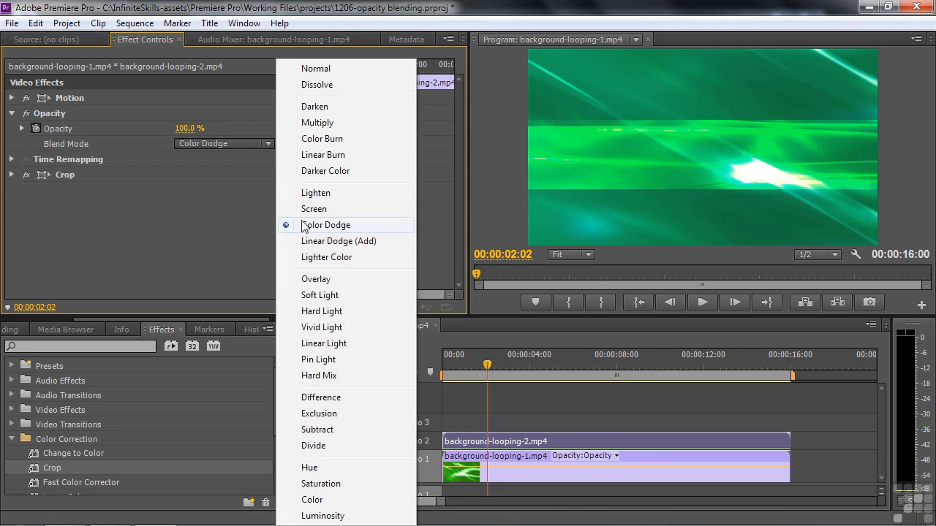
left_click(312, 242)
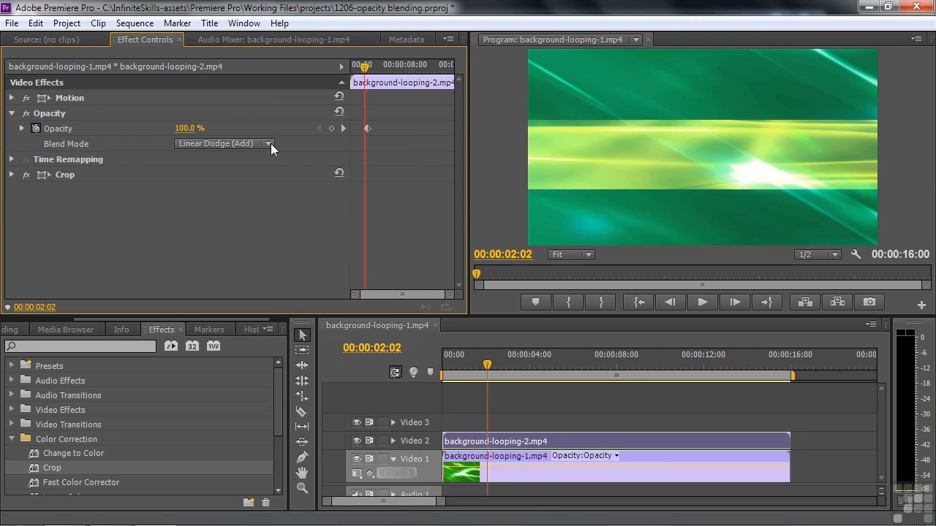
- Try the Lighter Color, Overlay and Soft Light blend modes on background-looping-2.mp4
left_click(271, 143)
left_click(306, 257)
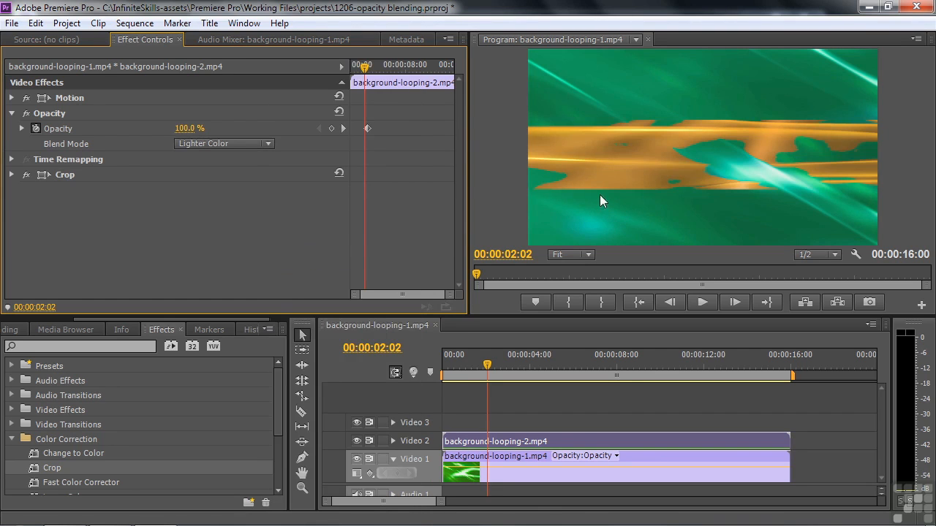
left_click(269, 144)
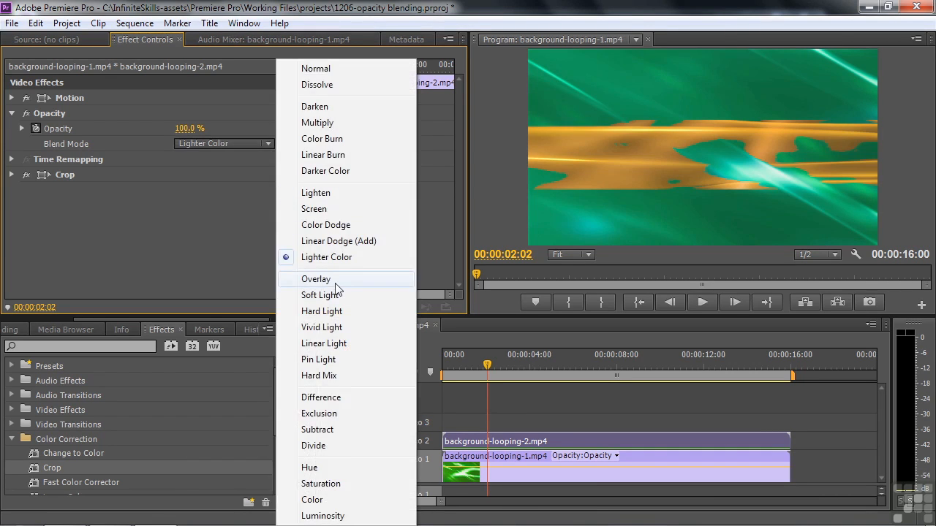
left_click(335, 283)
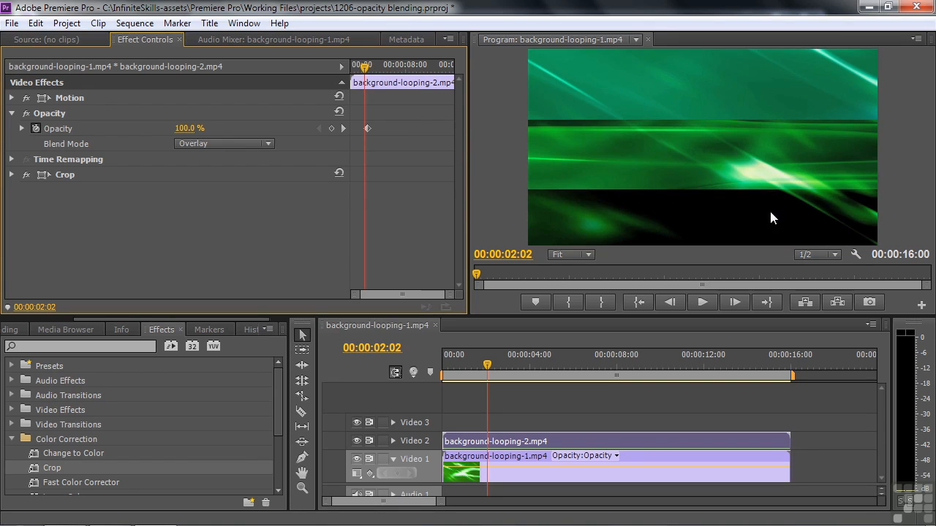
left_click(271, 144)
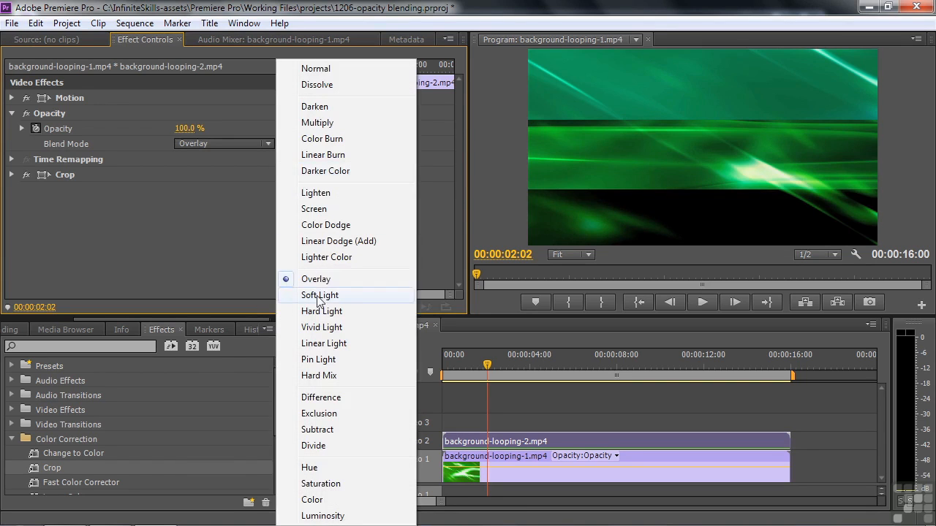
left_click(255, 299)
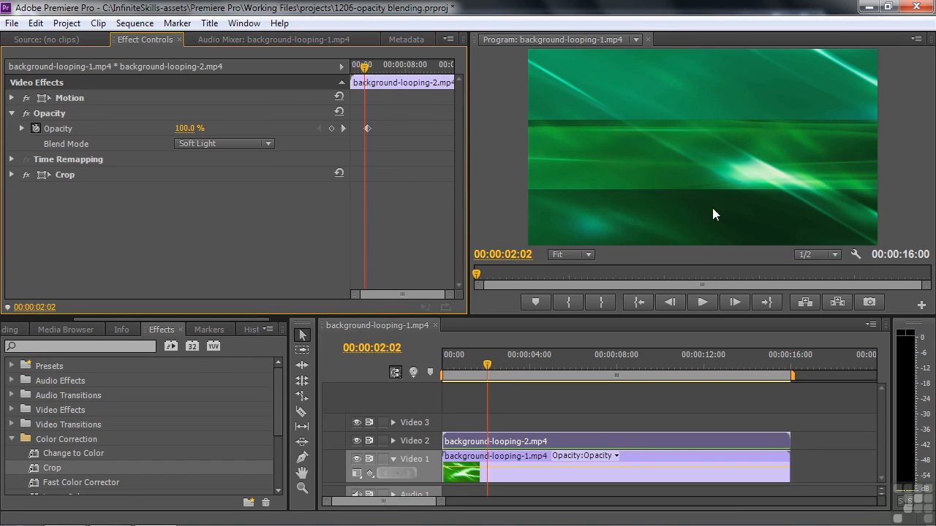
- Try the Hard Light, Vivid Light and Linear Light blend modes on background-looping-2.mp4
left_click(271, 143)
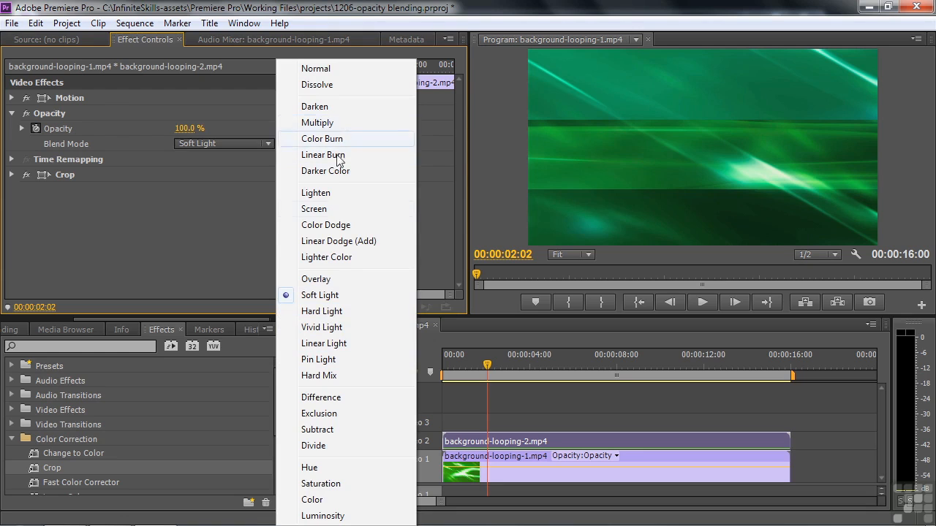
left_click(322, 311)
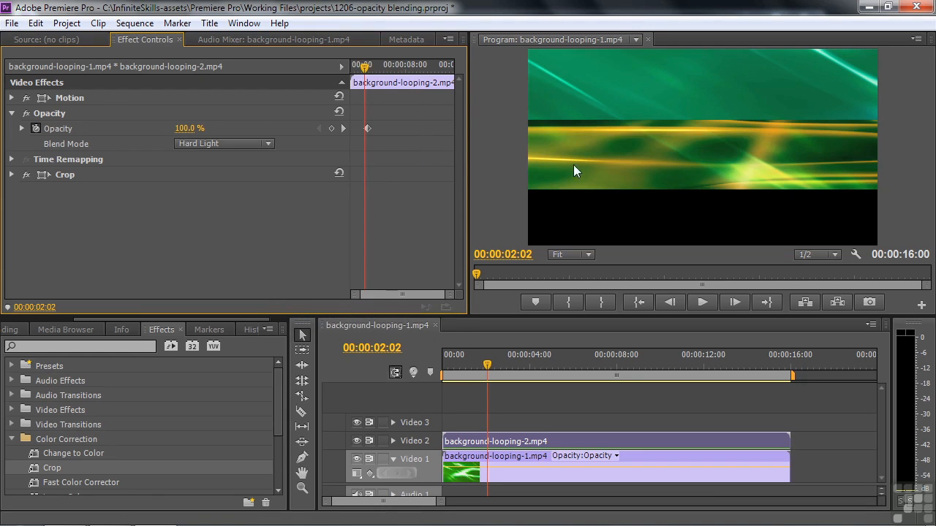
left_click(272, 144)
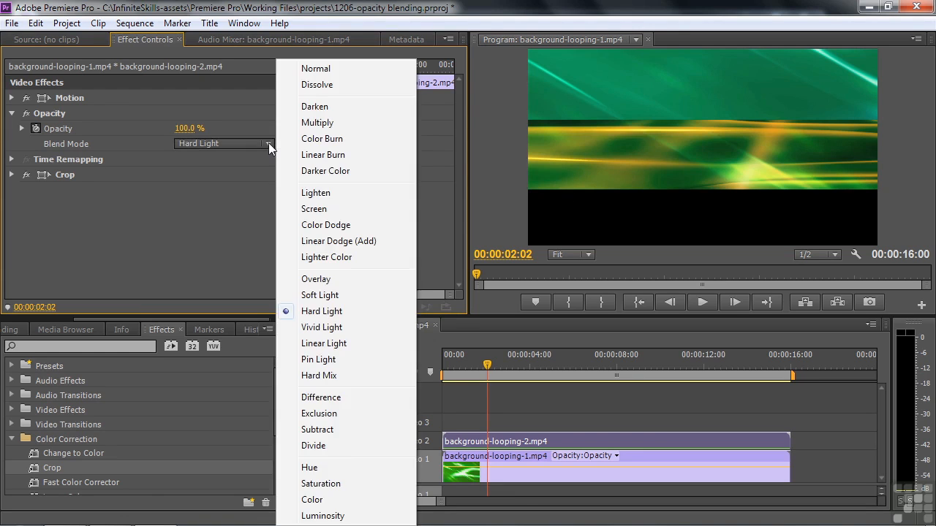
left_click(324, 328)
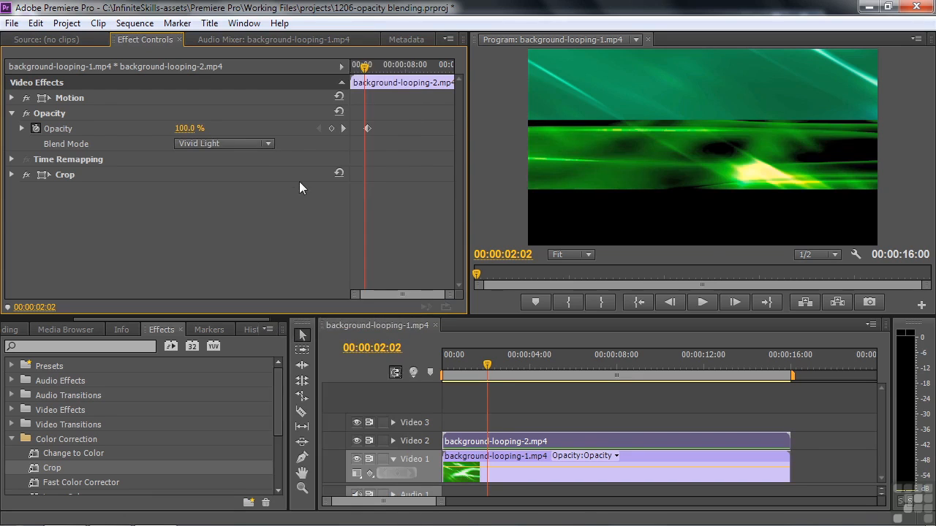
left_click(271, 144)
left_click(322, 340)
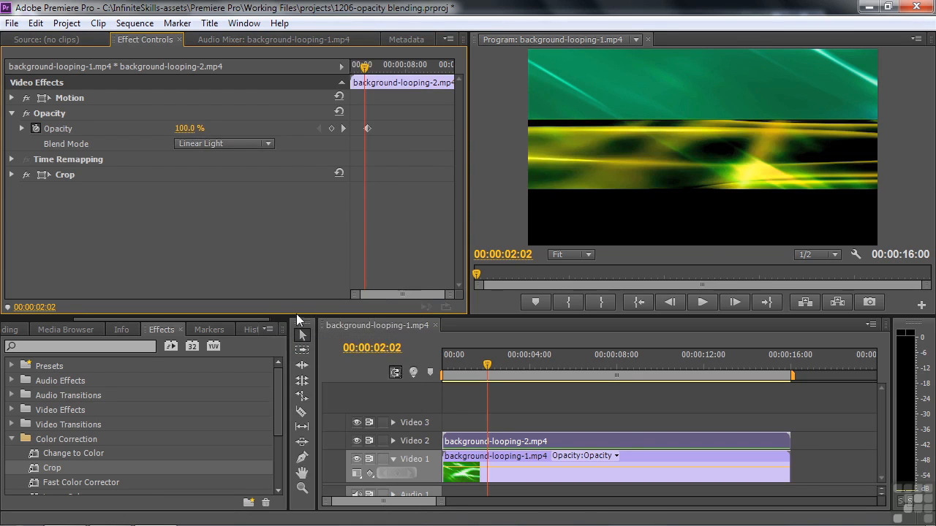
- Try the Difference, Exclusion, Subtract and Divide blend modes on background-looping-2.mp4, previewing Divide at 00:00:01:00
left_click(272, 144)
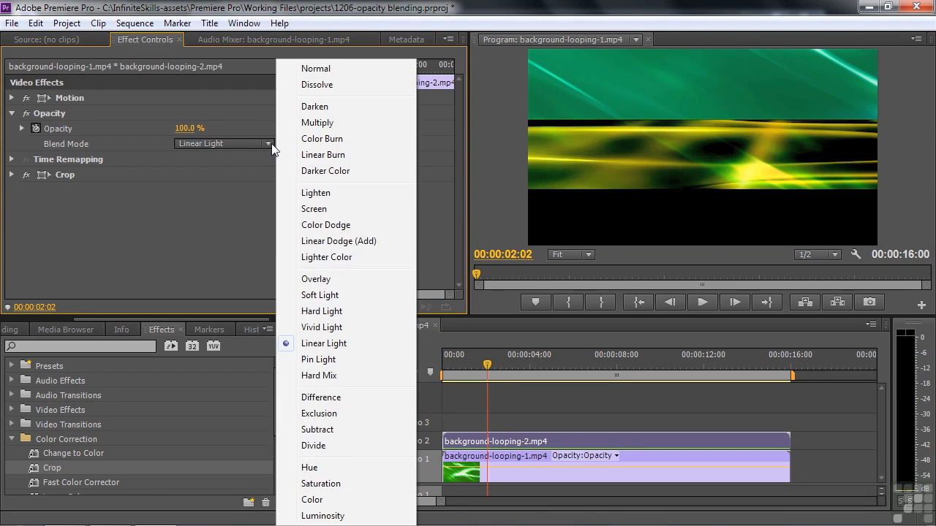
left_click(347, 397)
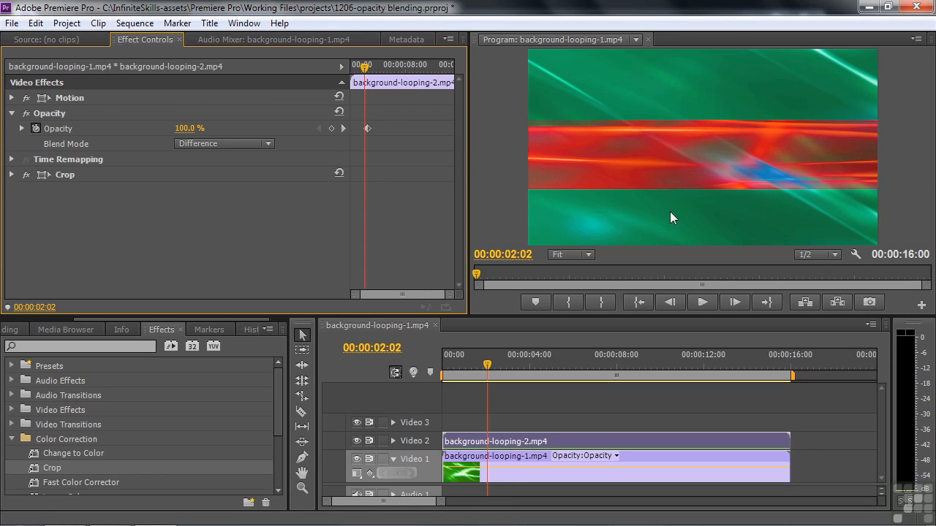
left_click(267, 143)
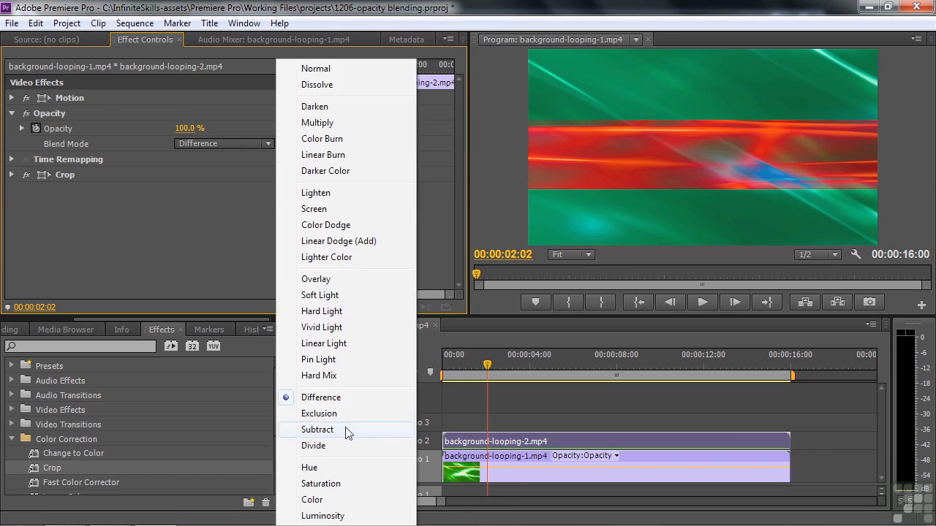
left_click(336, 414)
left_click(271, 144)
left_click(324, 430)
left_click(269, 143)
left_click(310, 445)
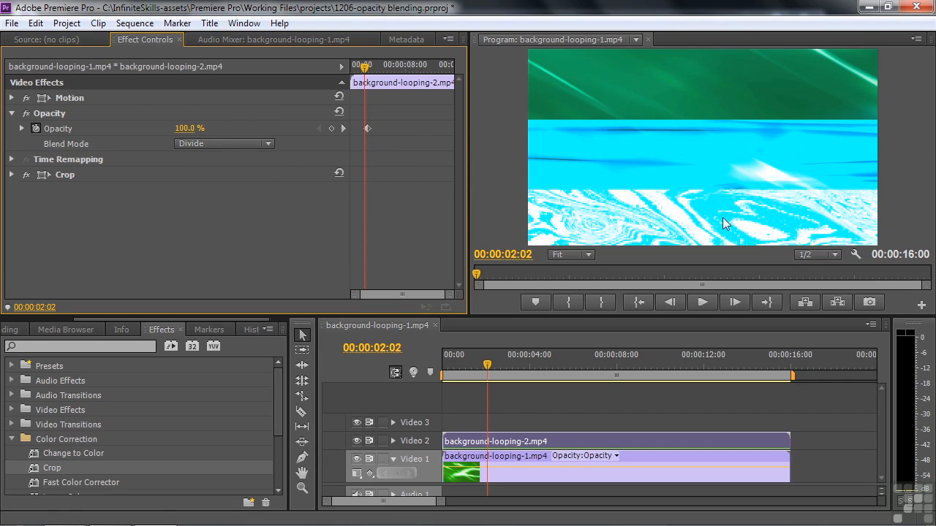
mouse_move(481, 378)
left_mouse_down()
mouse_move(511, 374)
mouse_move(463, 375)
left_mouse_up()
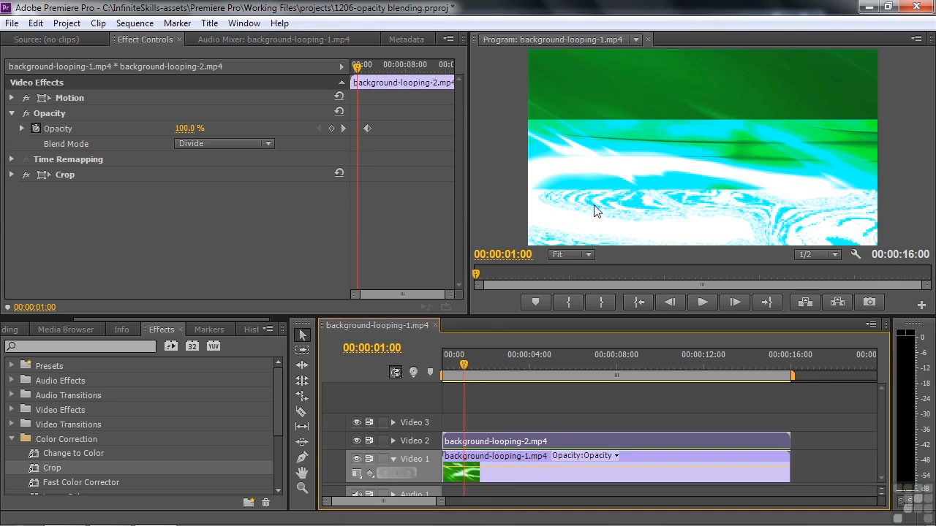
- Try the Hue, Saturation and Color blend modes on background-looping-2.mp4
left_click(268, 143)
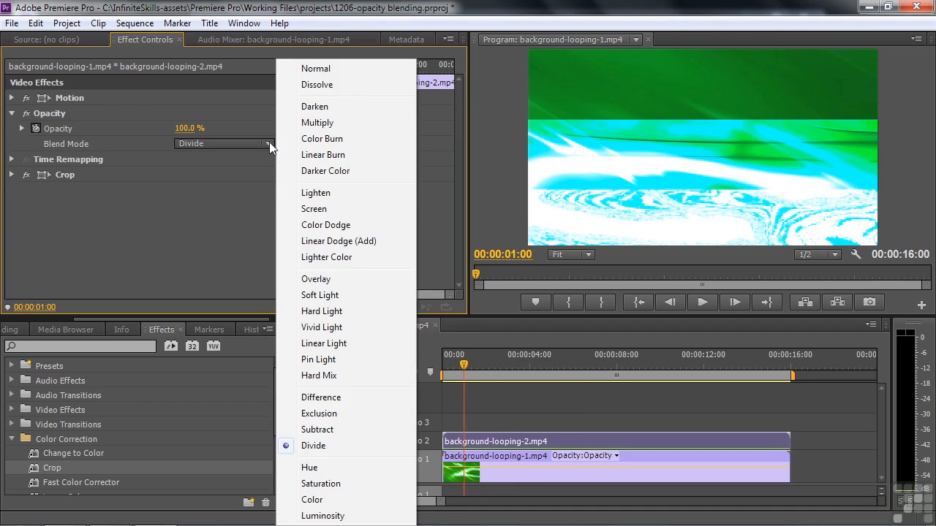
left_click(335, 467)
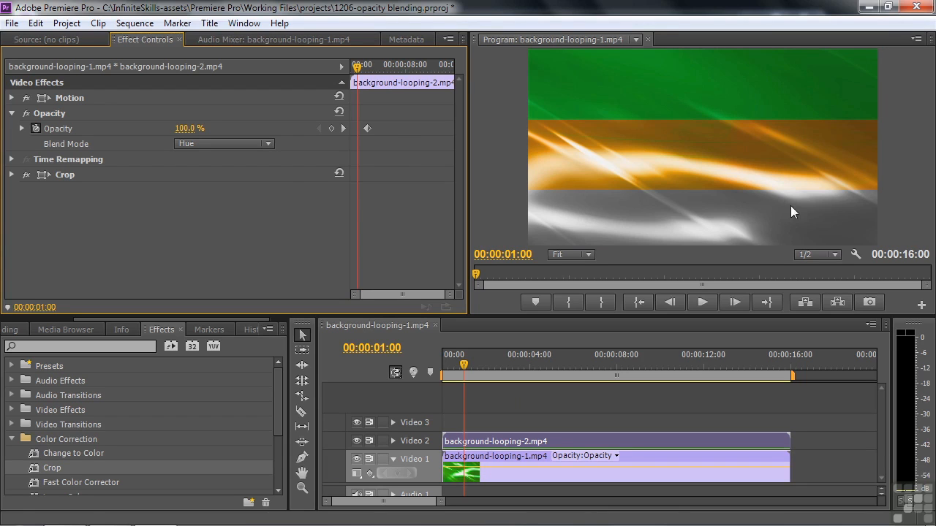
left_click(268, 143)
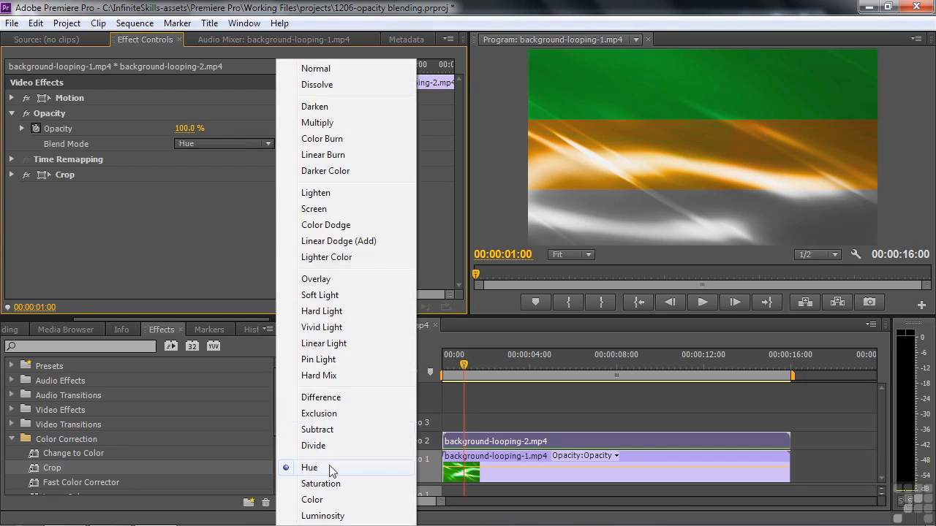
left_click(329, 482)
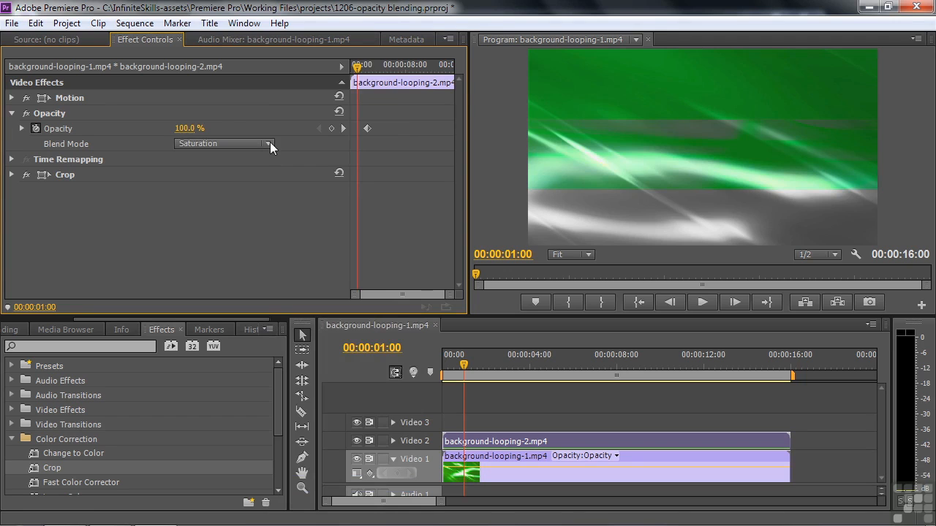
left_click(270, 143)
left_click(322, 500)
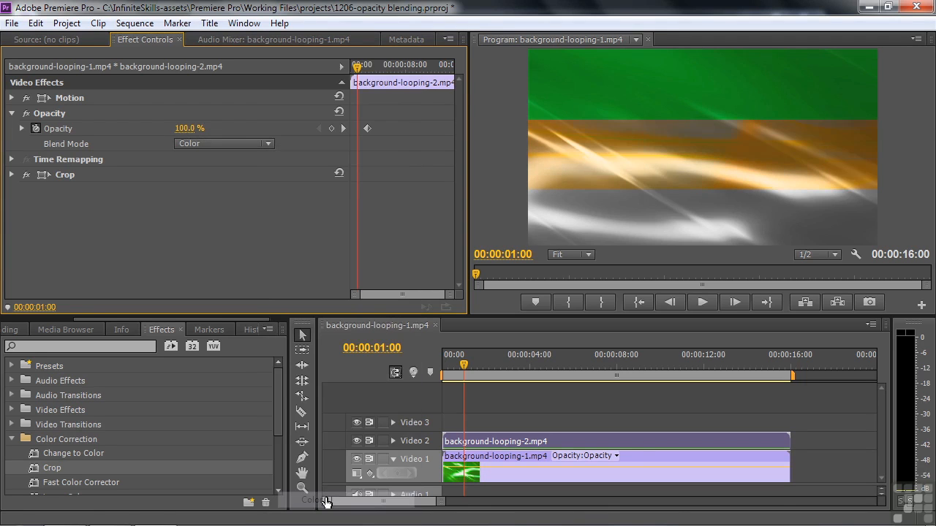
- Try the Luminosity blend mode on background-looping-2.mp4, and set its blend mode back to Normal
left_click(269, 143)
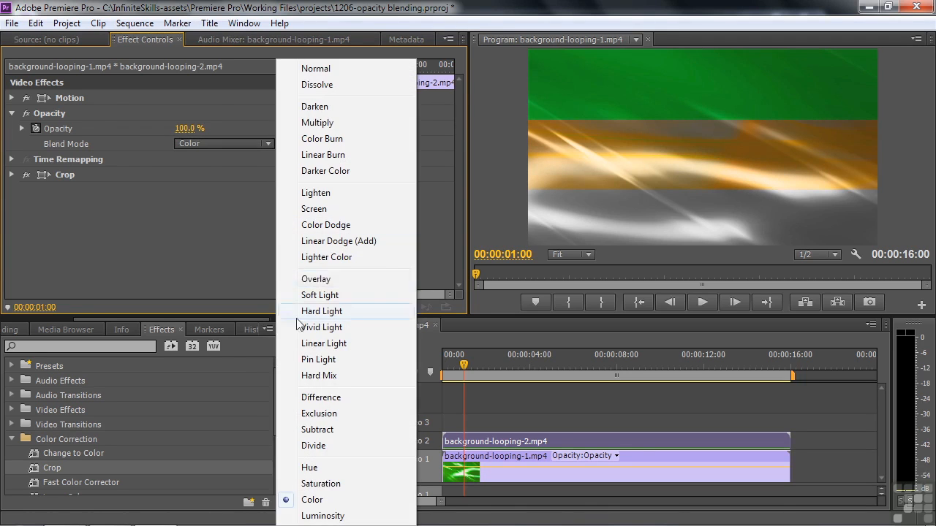
left_click(322, 516)
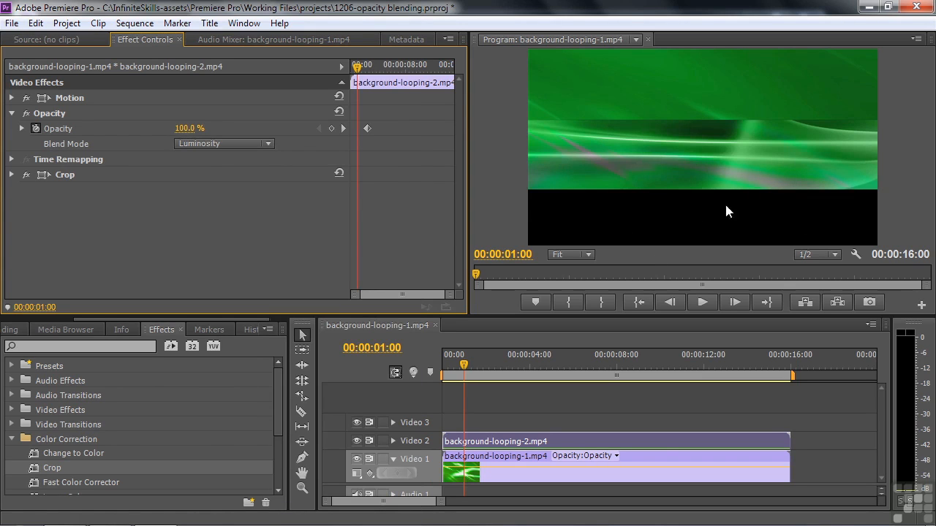
left_click(270, 144)
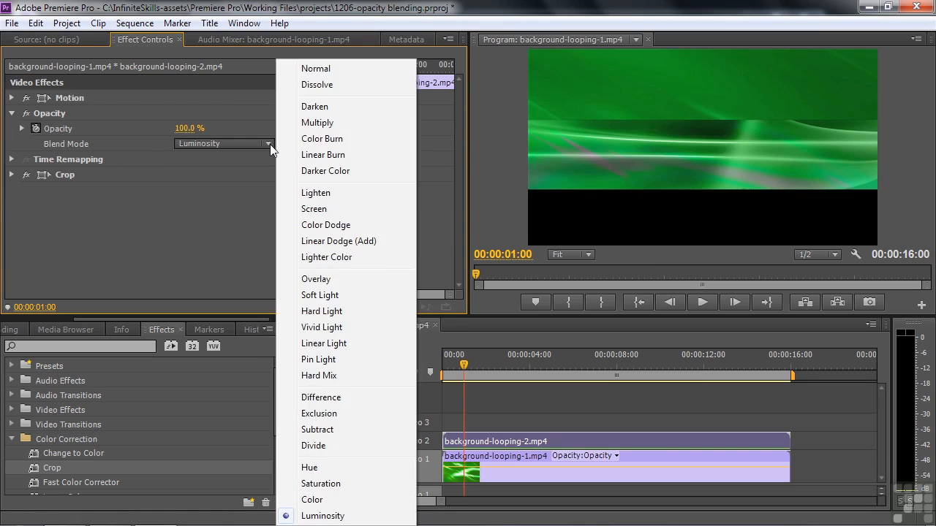
left_click(315, 69)
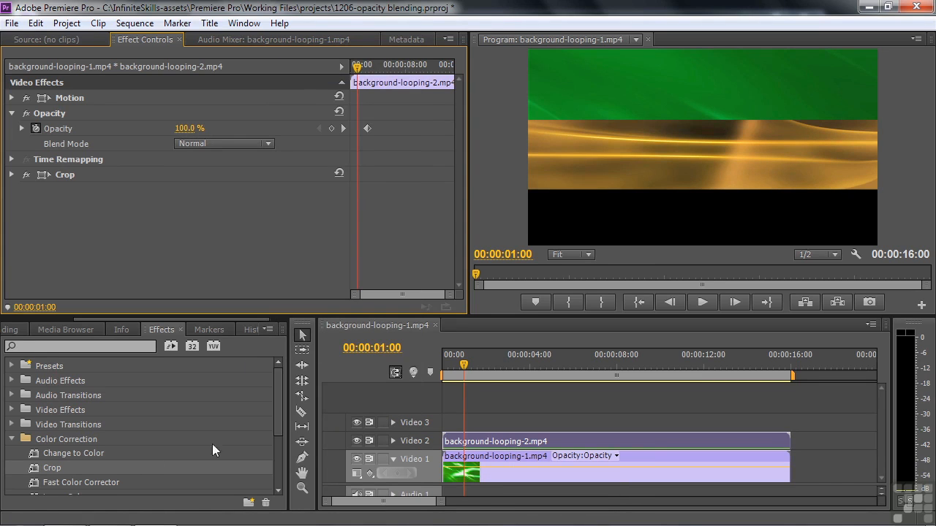
- Place background-looping-3.mp4 from the project at the start of Video 3 and play the sequence to 00:00:02:23
left_click_drag(89, 319, 58, 318)
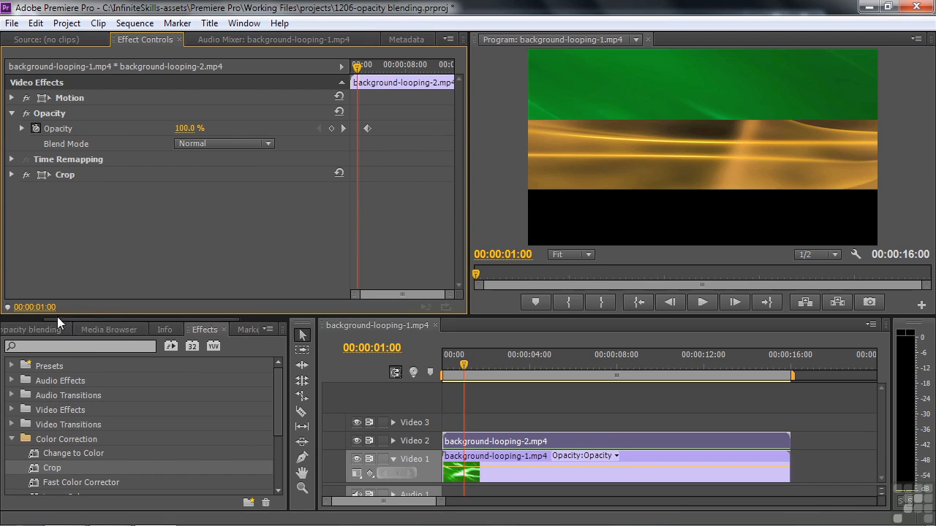
left_click(54, 328)
left_click_drag(34, 454, 485, 423)
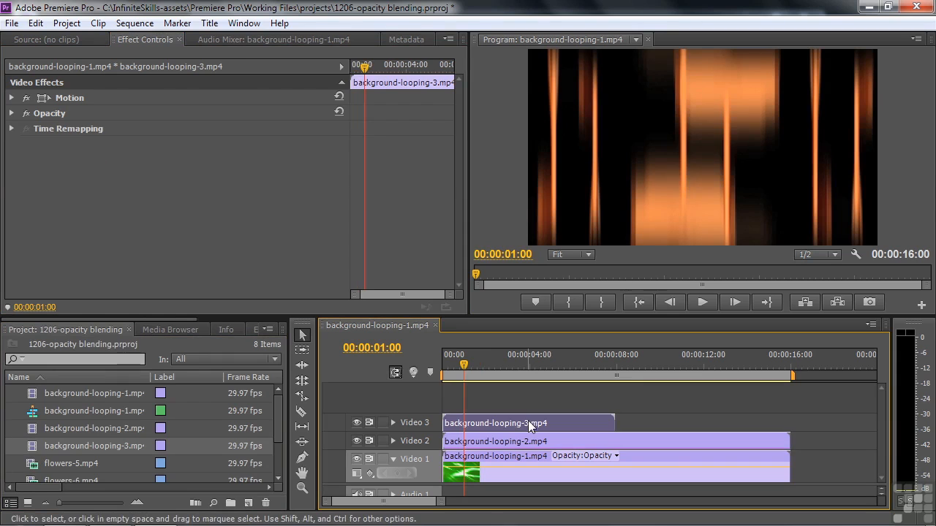
key("space")
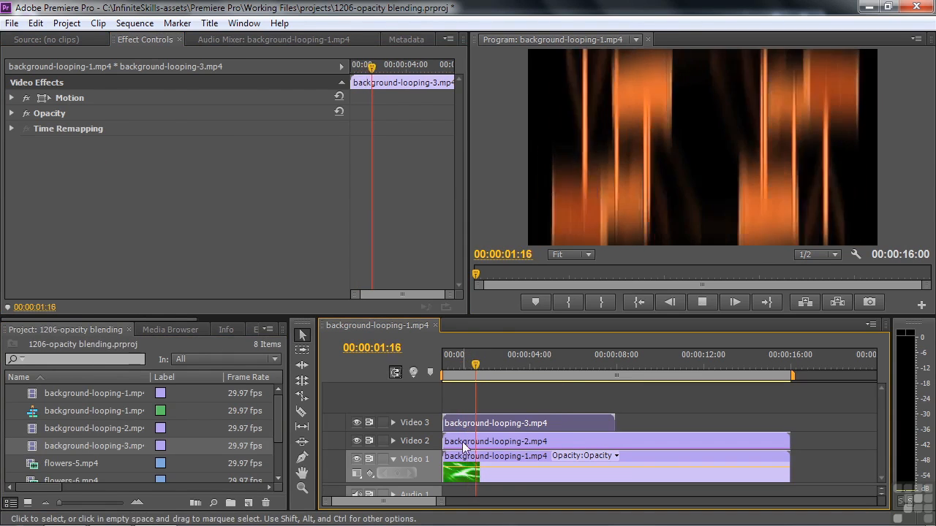
key("space")
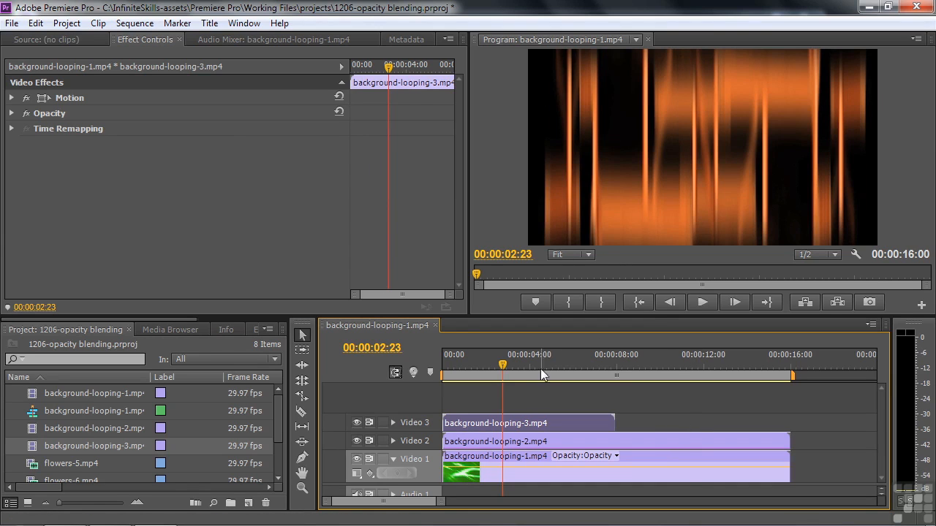
- Lower the opacity of background-looping-3.mp4 on Video 3 to 16% at 00:00:02:23
left_click(541, 442)
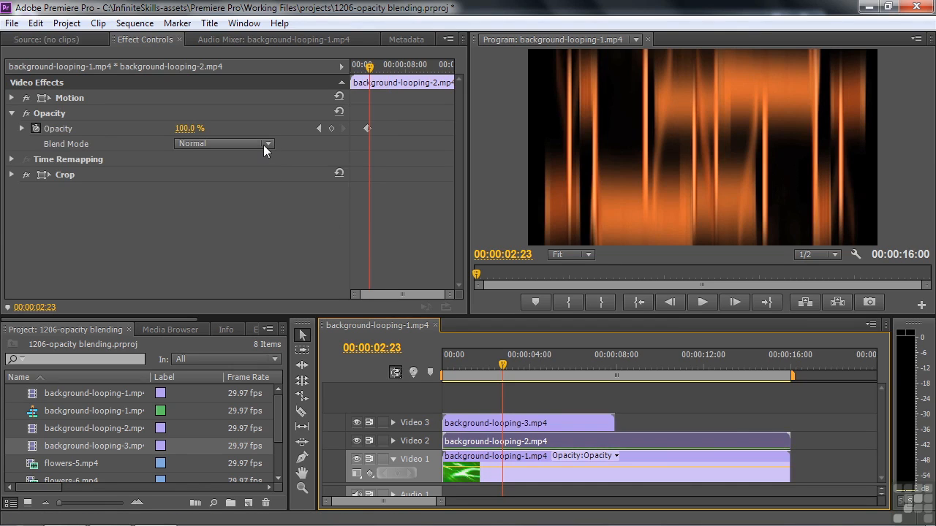
left_click(547, 420)
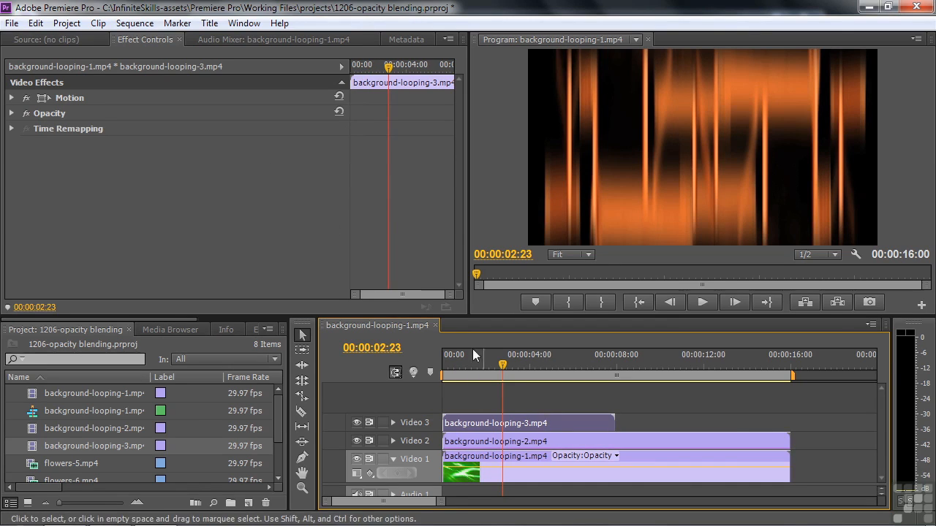
left_click(19, 113)
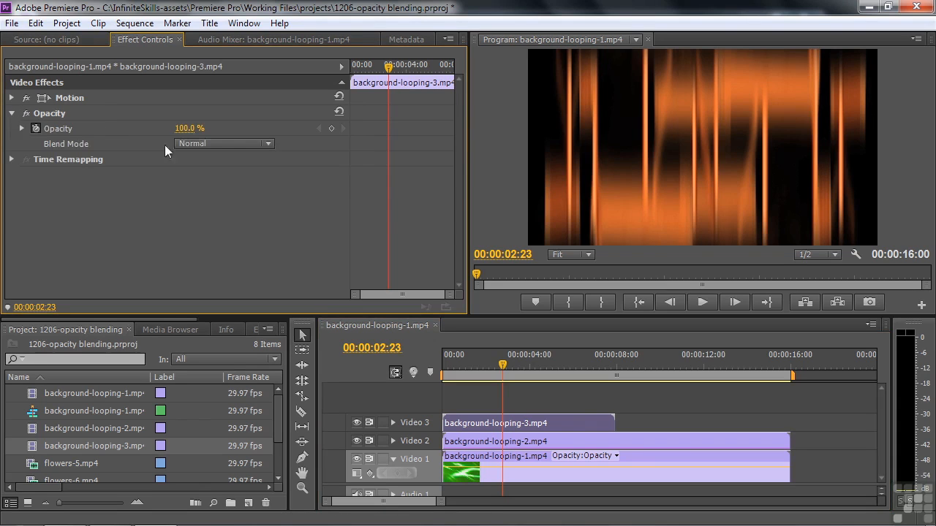
left_click_drag(187, 128, 127, 128)
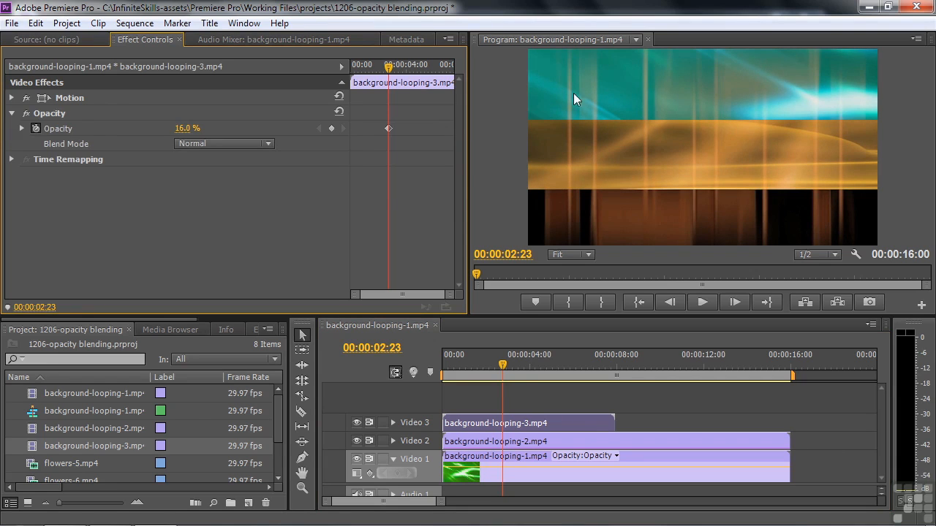
- Disable the Crop effect on background-looping-2.mp4, and toggle the visibility of Video 3 off and back on
left_click(464, 438)
left_click(26, 174)
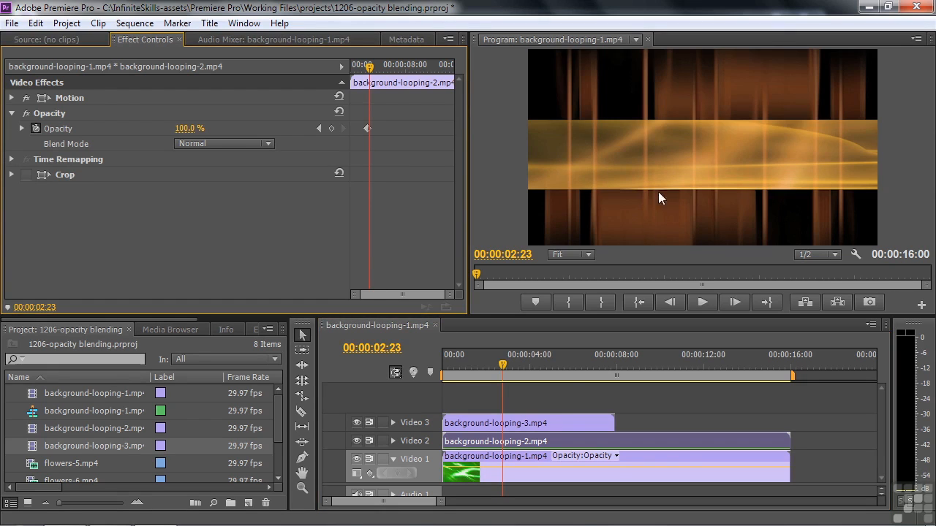
left_click(358, 431)
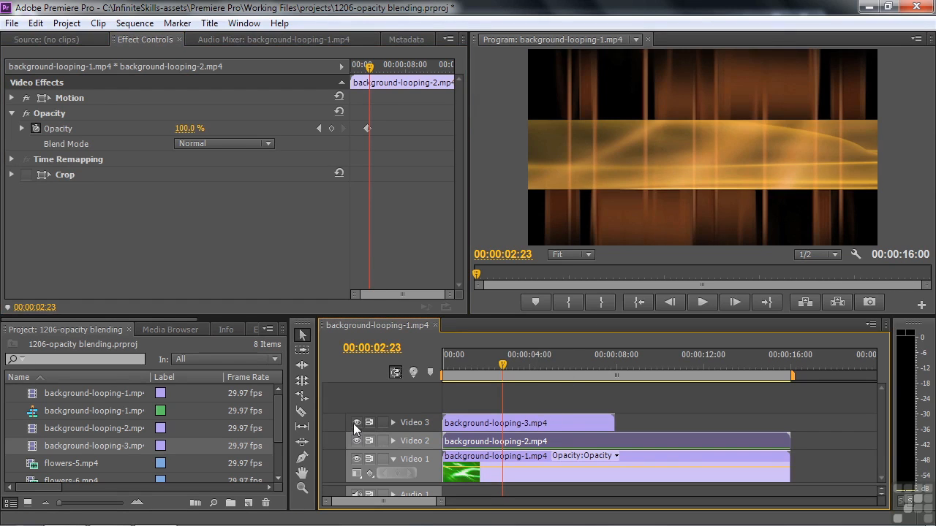
left_click(356, 423)
left_click(357, 423)
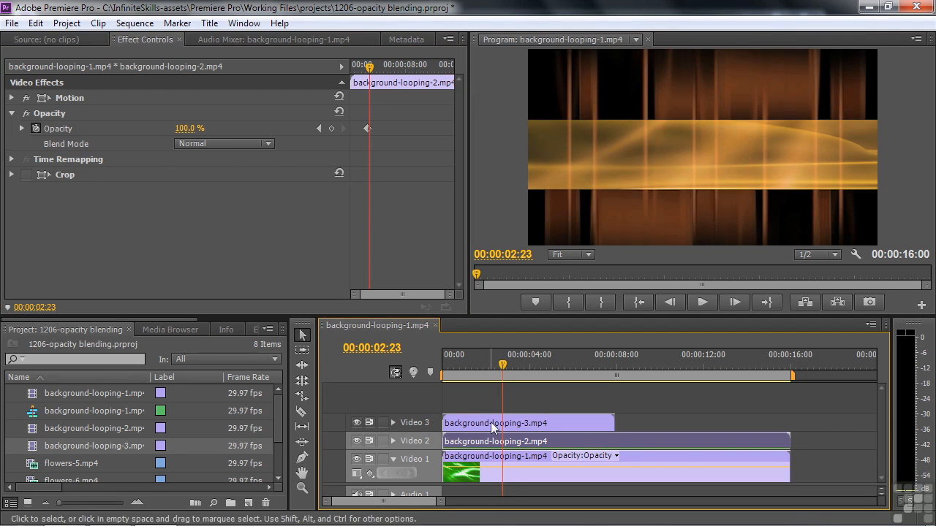
- Set the opacity of background-looping-3.mp4 on Video 3 to 100% at 00:00:02:23
left_click(526, 423)
left_click(186, 128)
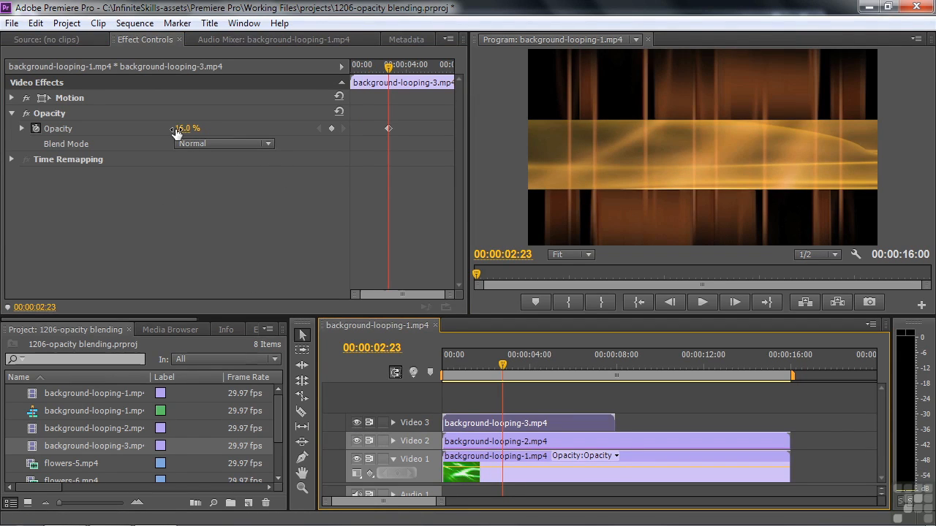
type("100")
key("Return")
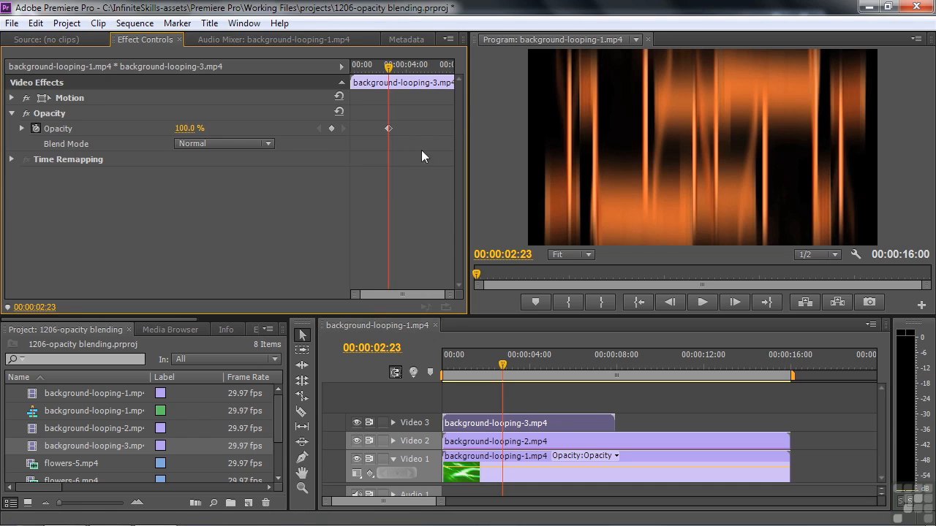
left_click(268, 144)
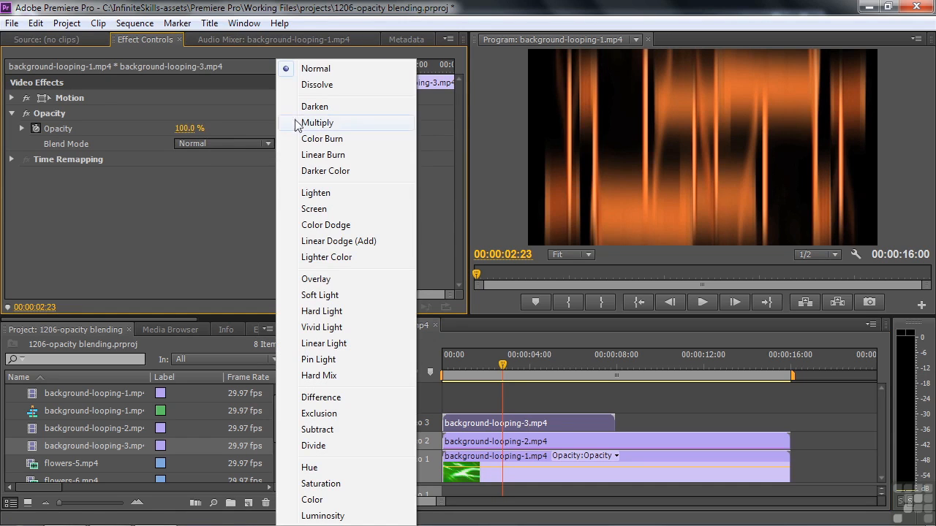
left_click(622, 127)
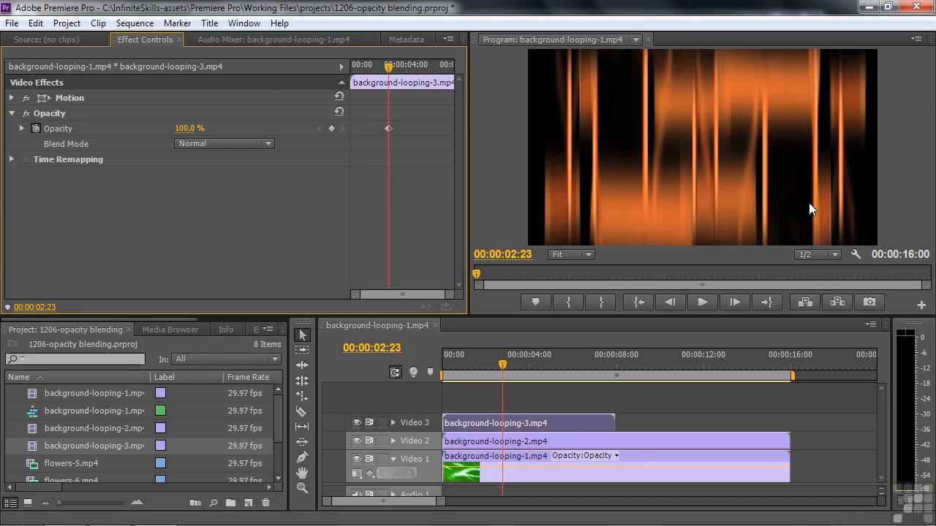
- Try the Darken, Darker Color and Hard Light blend modes on background-looping-3.mp4
left_click(269, 143)
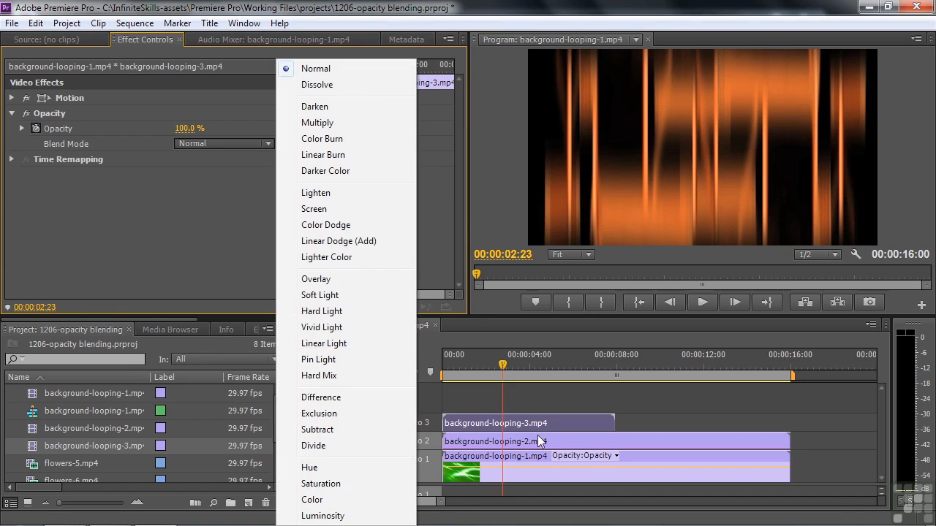
left_click(353, 108)
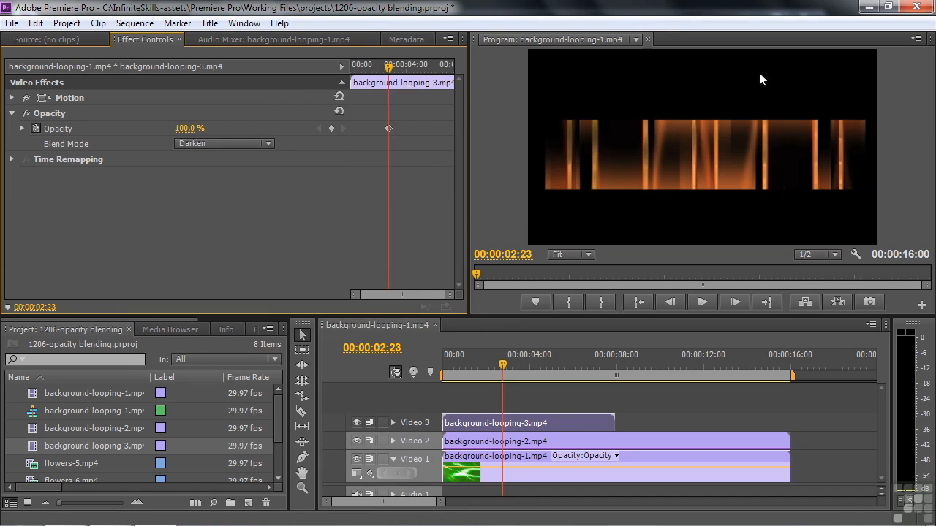
left_click(268, 141)
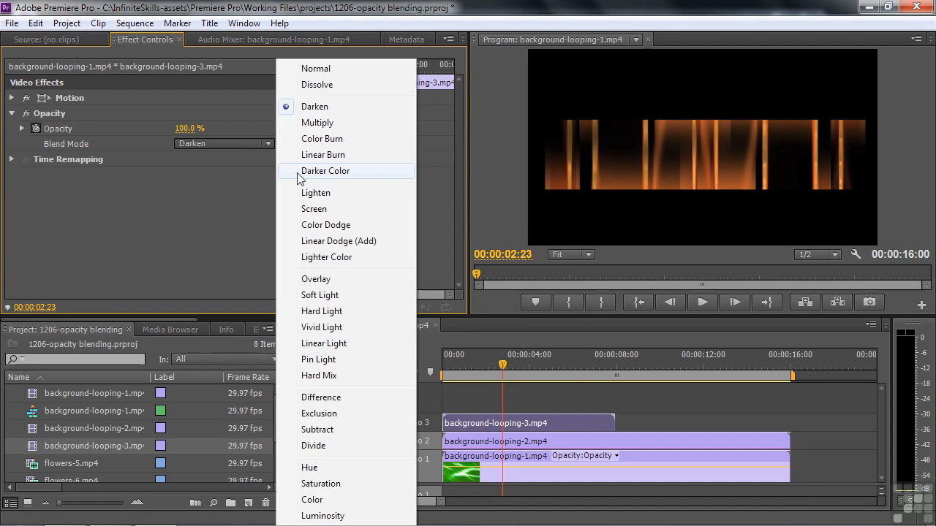
left_click(326, 171)
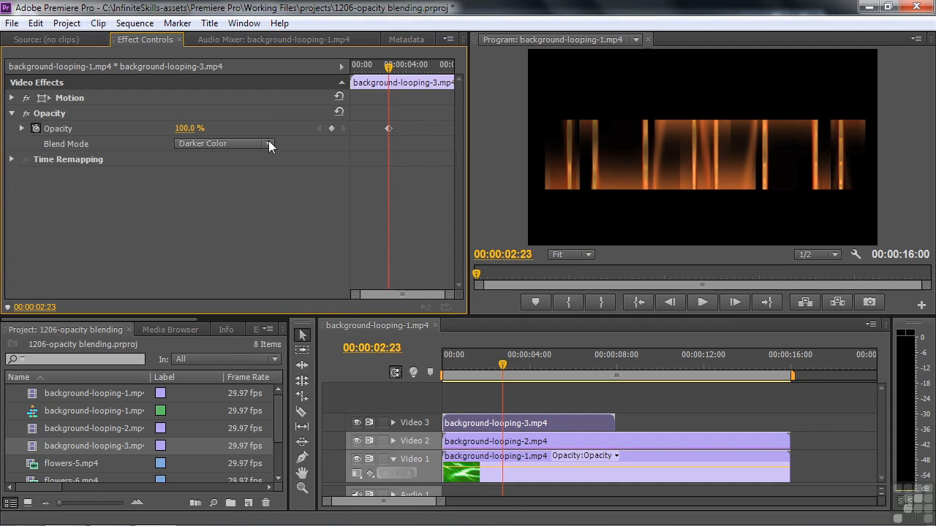
left_click(269, 143)
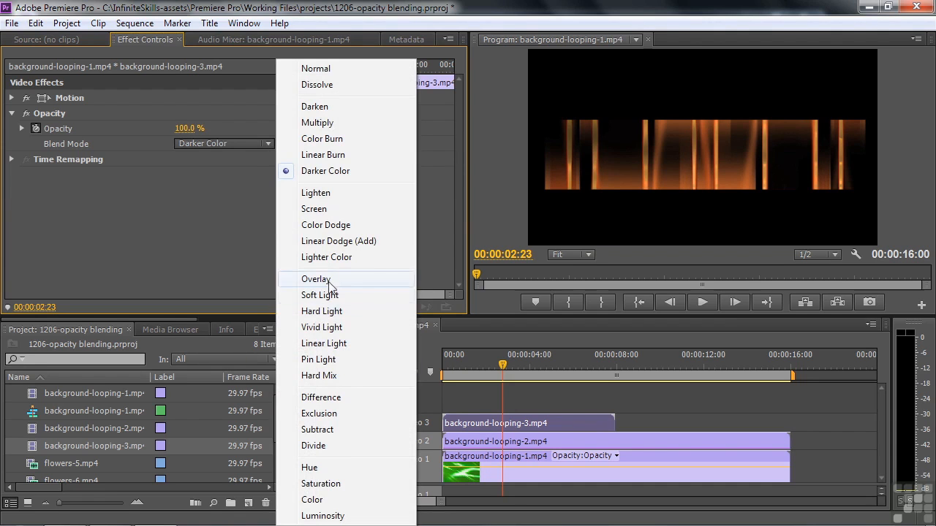
left_click(333, 312)
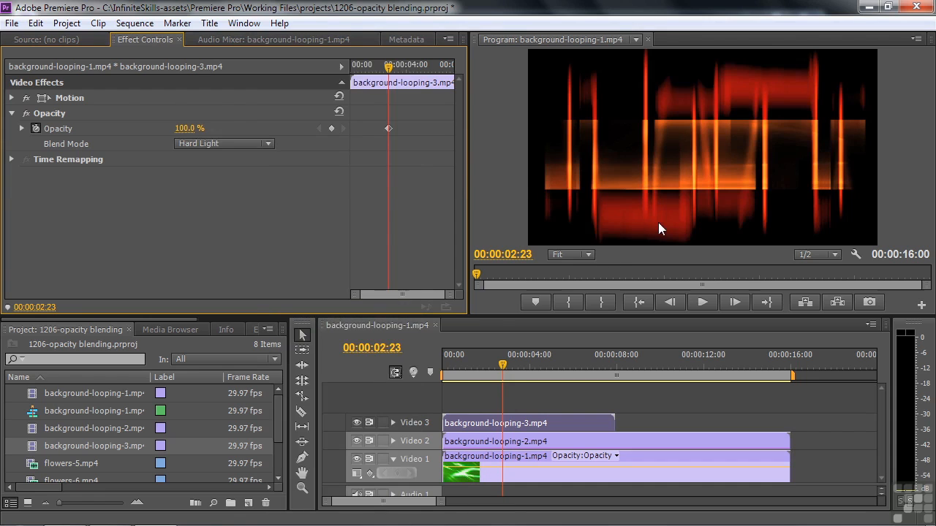
- Compare the Hard Mix and Lighten blend modes on background-looping-3.mp4, and set its blend mode to Screen
left_click(266, 144)
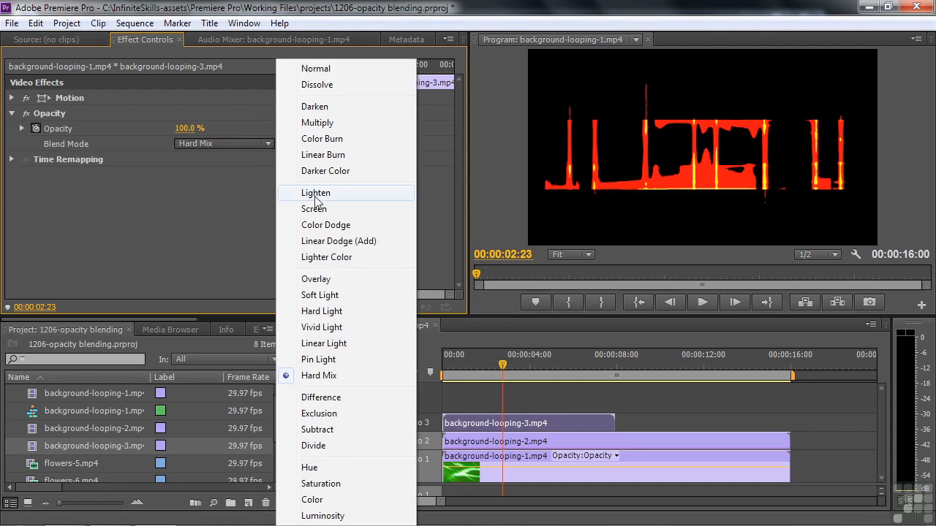
left_click(317, 193)
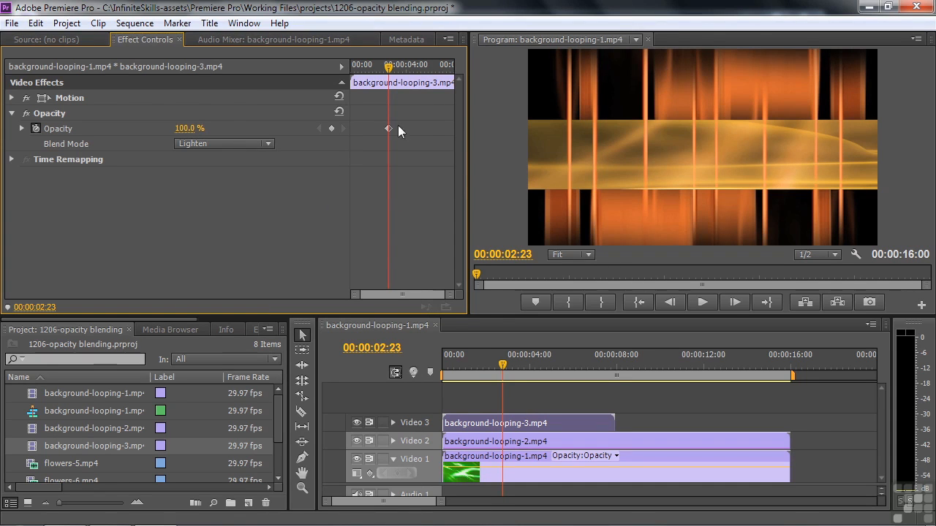
left_click(273, 143)
left_click(320, 208)
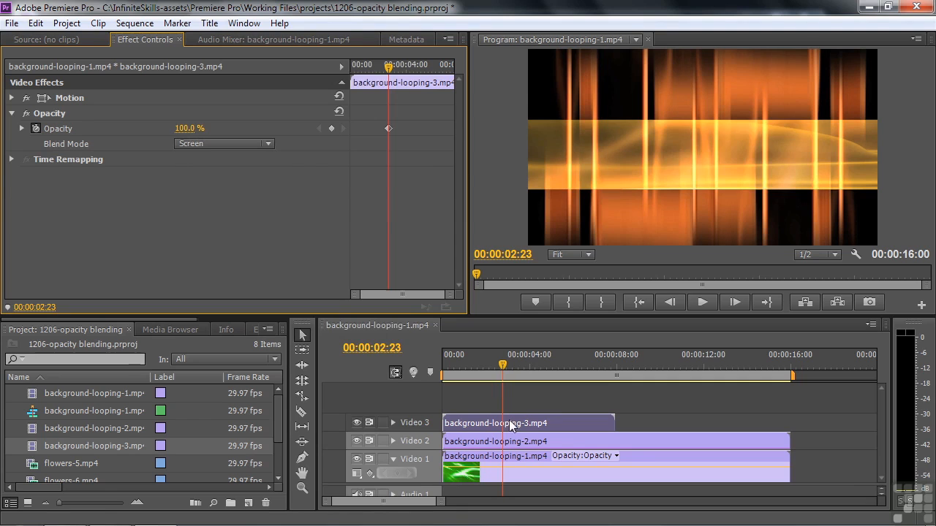
- Set the blend mode of background-looping-2.mp4 on Video 2 to Screen
left_click(524, 441)
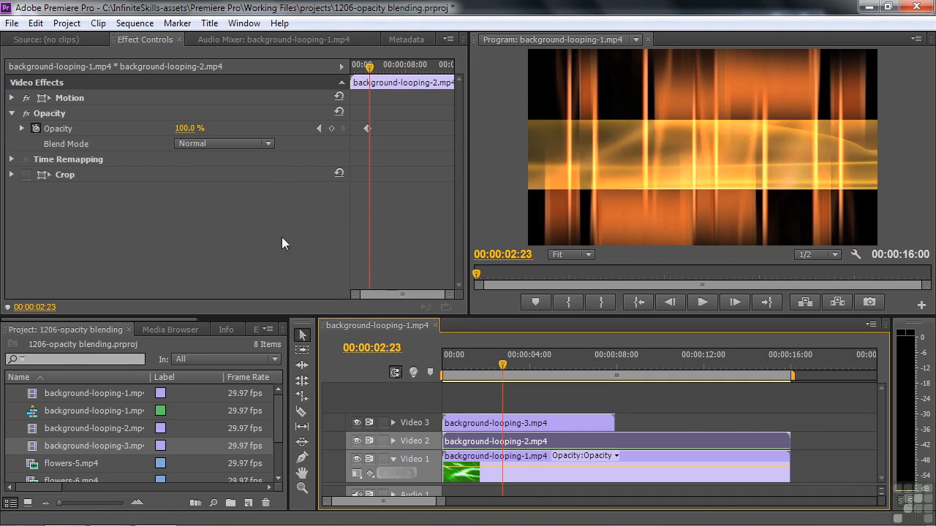
left_click(267, 145)
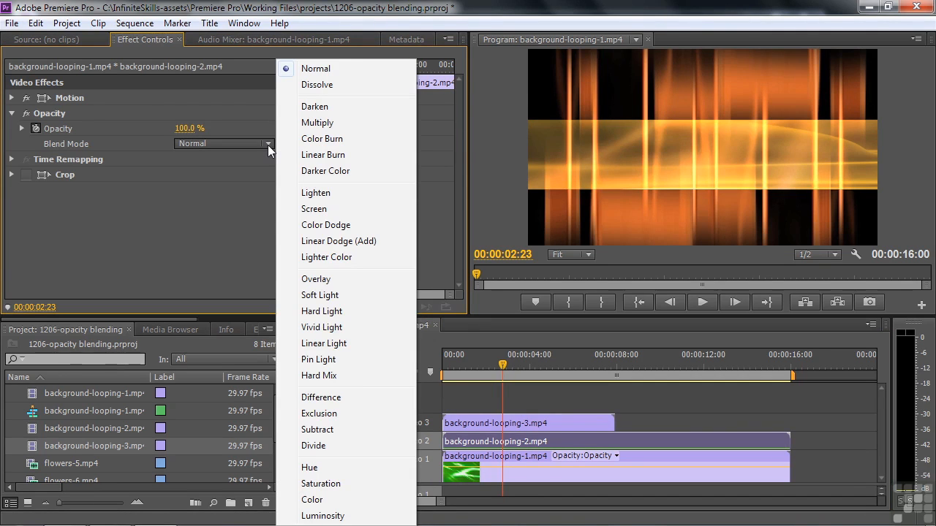
left_click(314, 209)
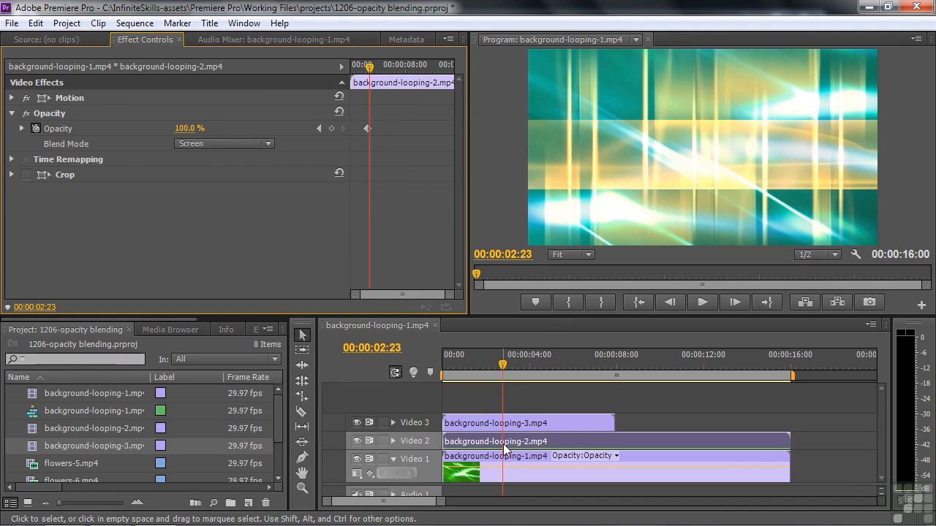
- Scrub through the blended clips and split background-looping-3.mp4 on Video 3 at 00:00:03:08
left_click(513, 367)
mouse_move(512, 367)
left_mouse_down()
mouse_move(533, 368)
mouse_move(507, 369)
mouse_move(530, 377)
mouse_move(518, 380)
left_mouse_up()
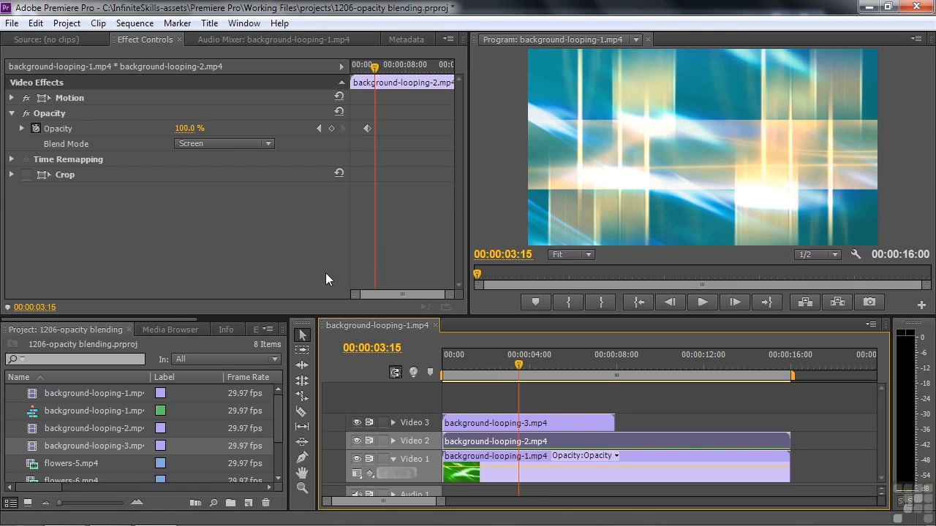
left_click(514, 366)
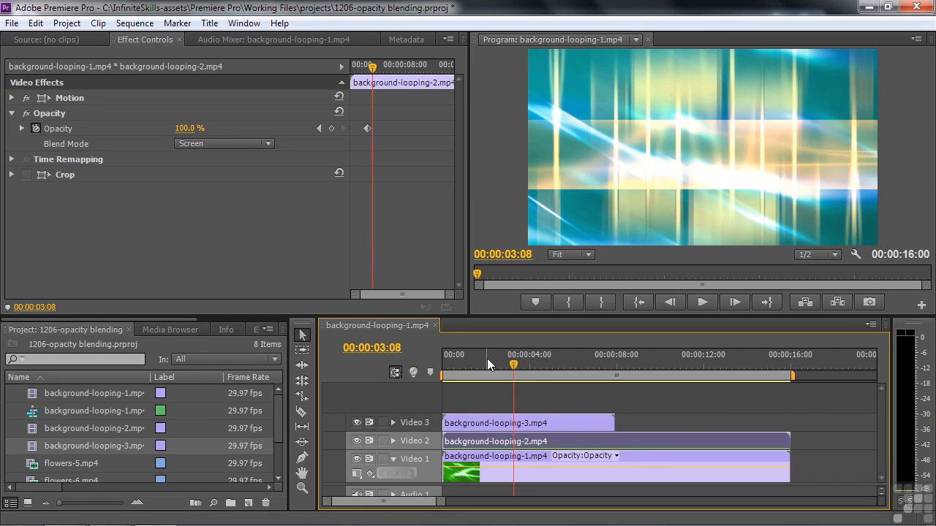
left_click(303, 413)
left_click(516, 423)
- Try Linear Burn on the second part of background-looping-3.mp4, set its blend mode to Linear Light, and scrub around the cut
left_click(527, 366)
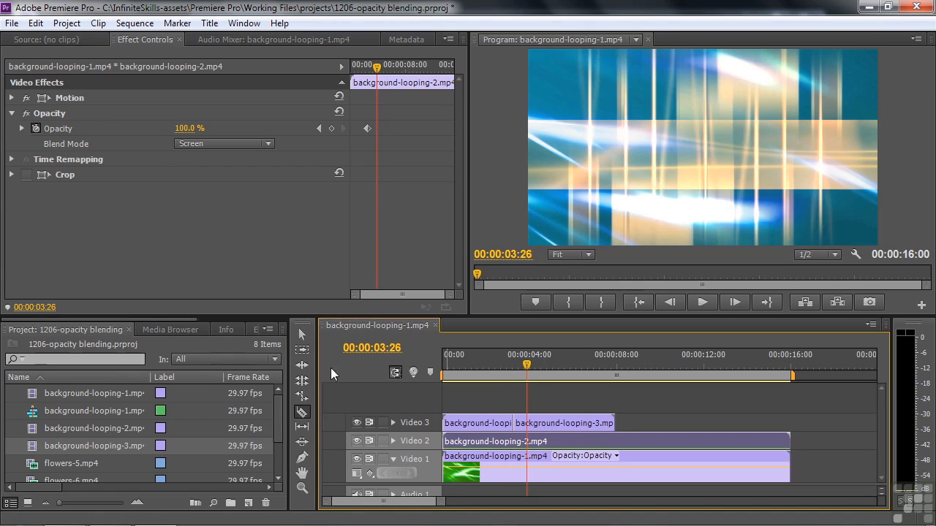
left_click(302, 335)
left_click(562, 423)
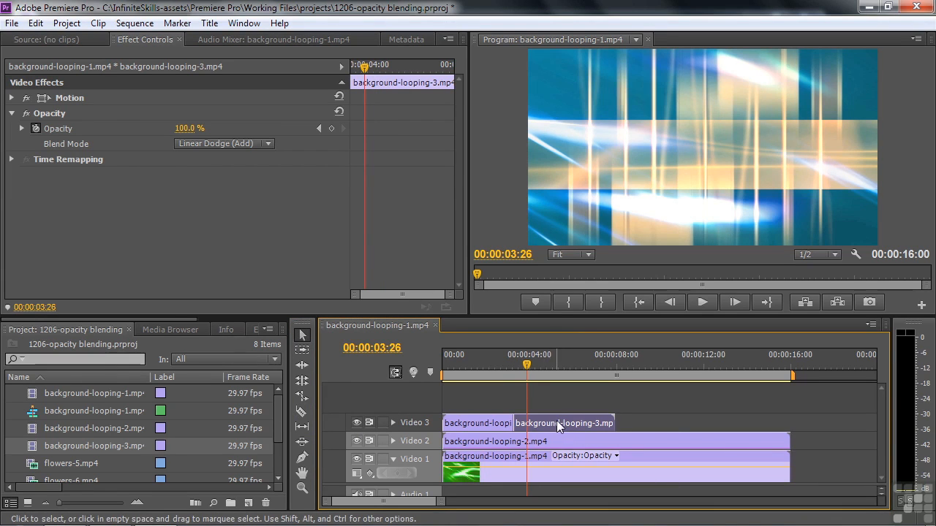
left_click(268, 143)
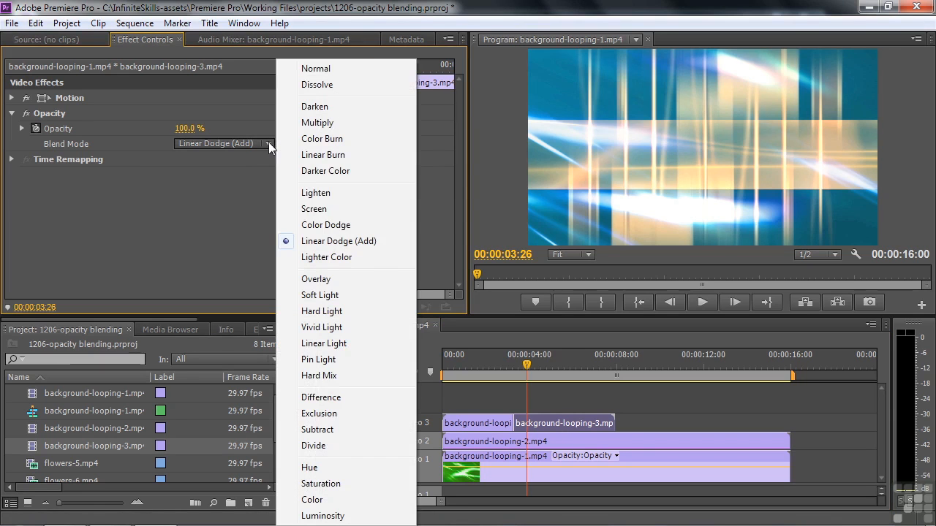
left_click(319, 155)
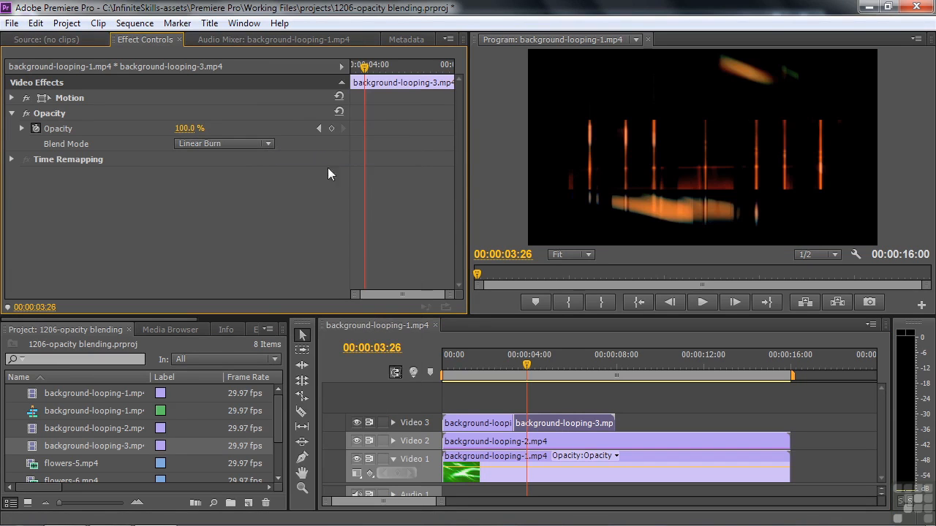
left_click(270, 144)
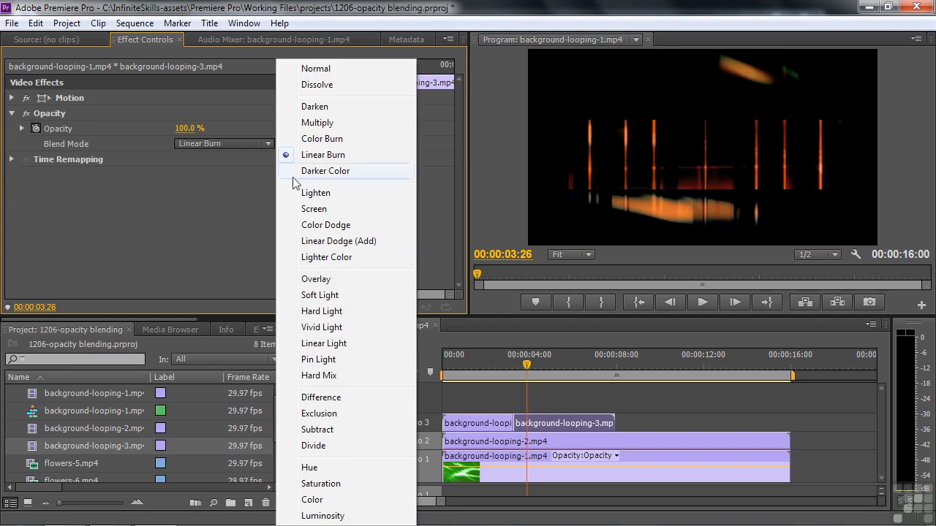
left_click(331, 343)
mouse_move(526, 364)
left_mouse_down()
mouse_move(498, 364)
mouse_move(525, 371)
left_mouse_up()
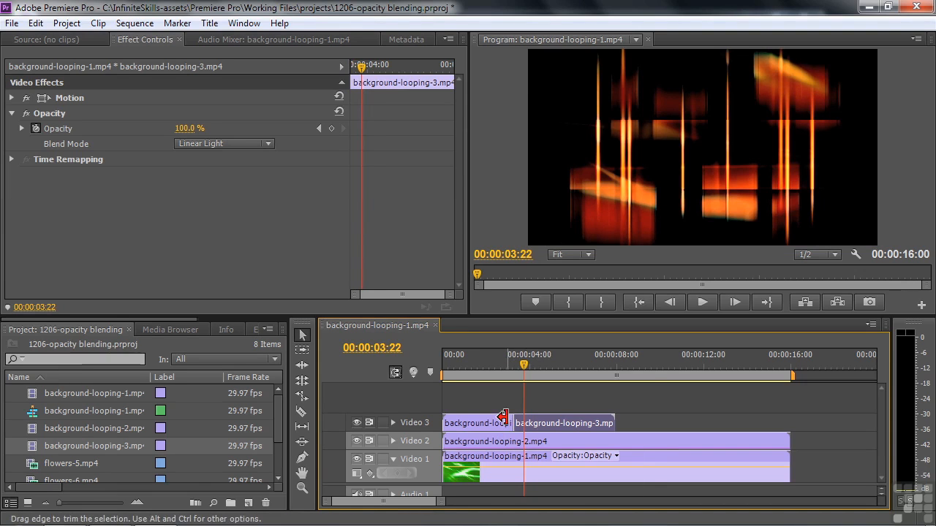
mouse_move(522, 370)
left_mouse_down()
mouse_move(503, 367)
mouse_move(532, 371)
left_mouse_up()
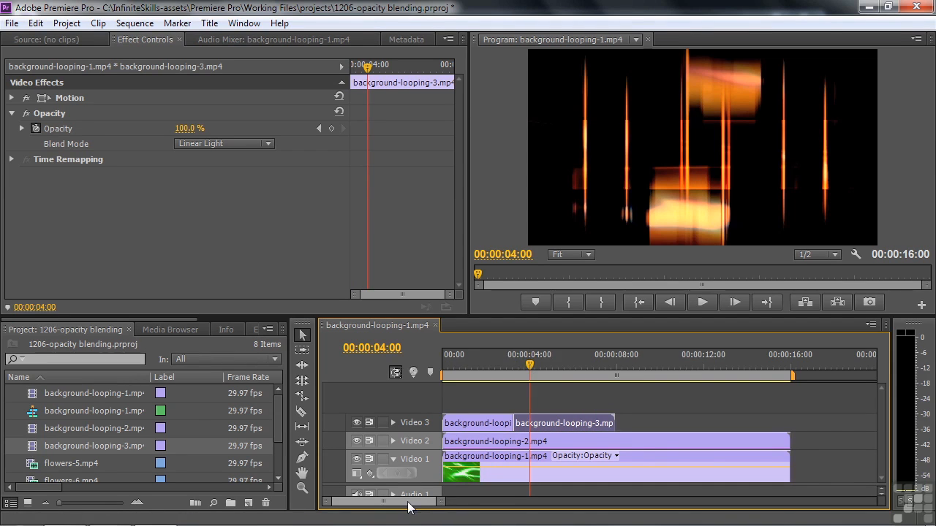
- Place flowers-5.mp4 on Video 2 past the background clips and flowers-6.mp4 directly above it on Video 3, with the playhead at 00:00:23:03
left_click_drag(407, 501, 416, 502)
left_click_drag(279, 428, 280, 456)
left_click(36, 415)
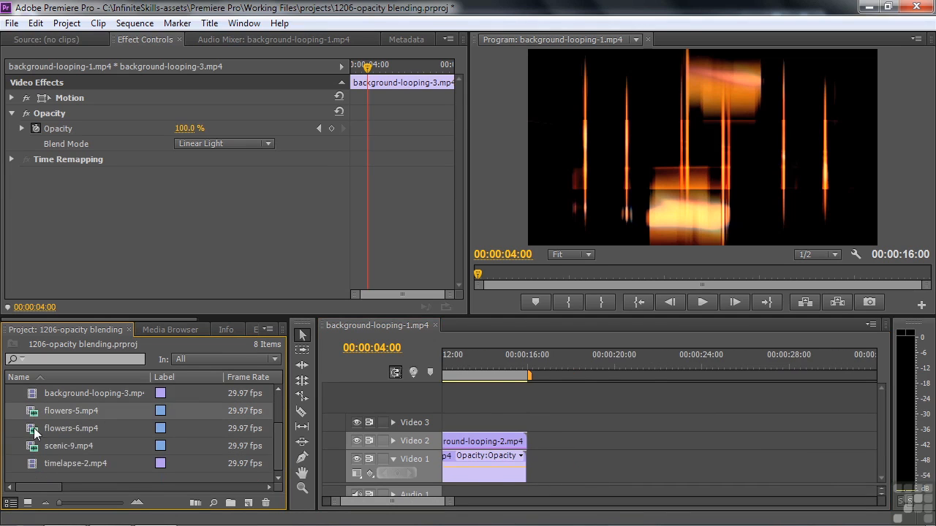
left_click_drag(590, 431, 661, 441)
left_click(682, 369)
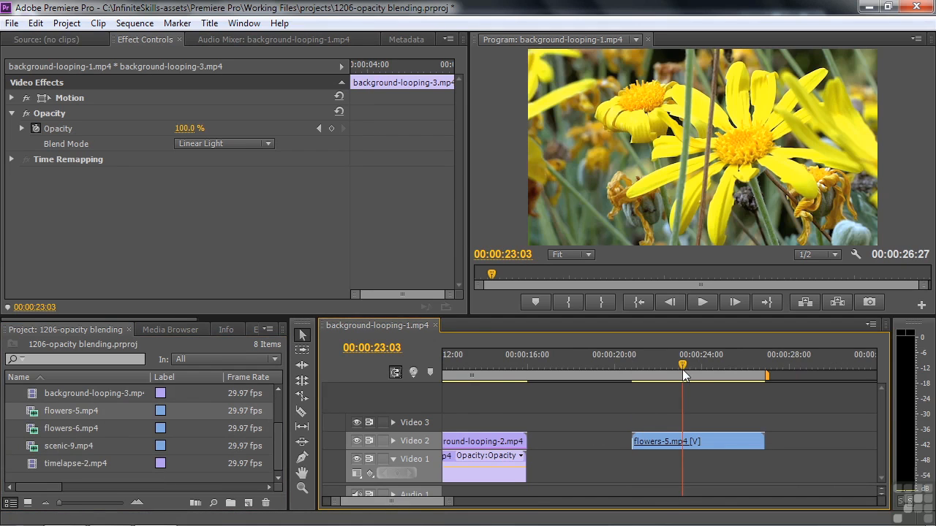
left_click_drag(38, 431, 641, 422)
left_click_drag(722, 418, 715, 421)
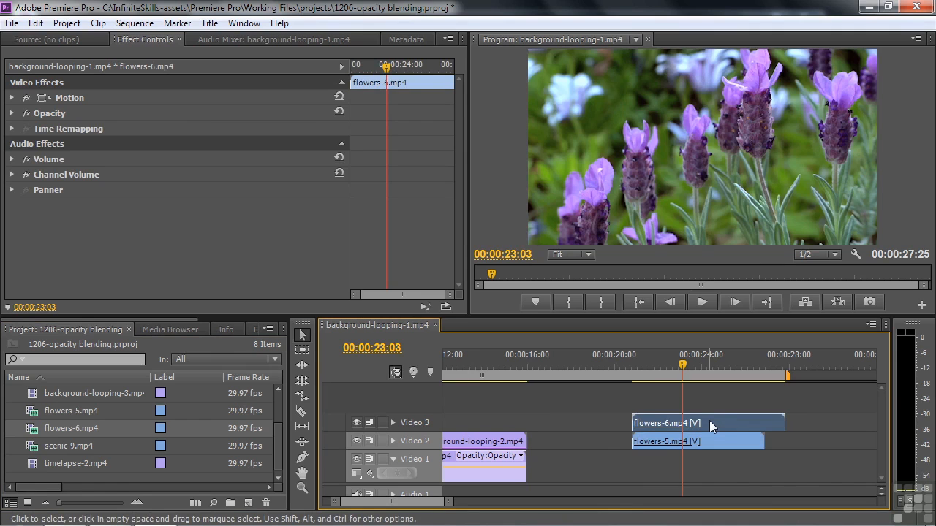
- Try a reduced opacity on flowers-6.mp4 at 00:00:23:03, and restore it to 100%
left_click(11, 114)
mouse_move(186, 128)
left_mouse_down()
mouse_move(110, 127)
mouse_move(171, 128)
left_mouse_up()
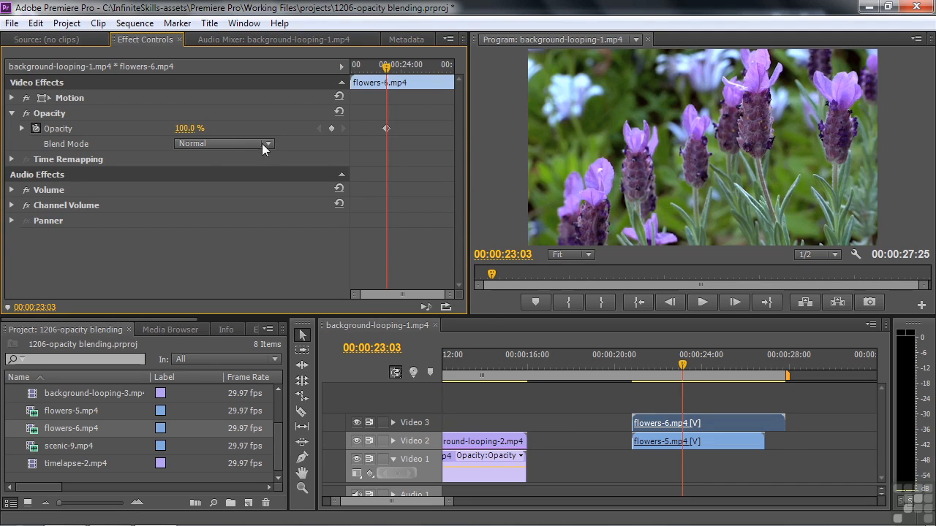
- Try the Darken, Multiply, Color Burn and Darker Color blend modes on flowers-6.mp4
left_click(268, 145)
left_click(310, 106)
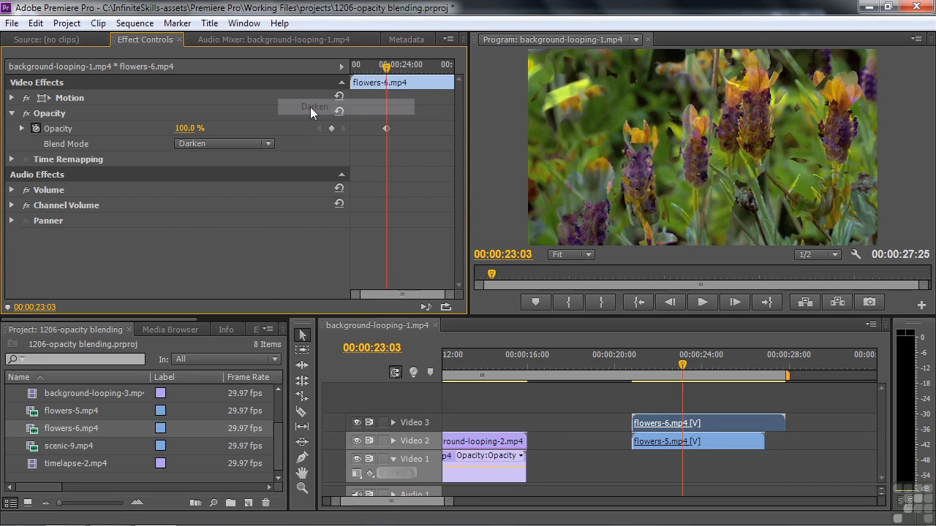
left_click(268, 143)
left_click(313, 123)
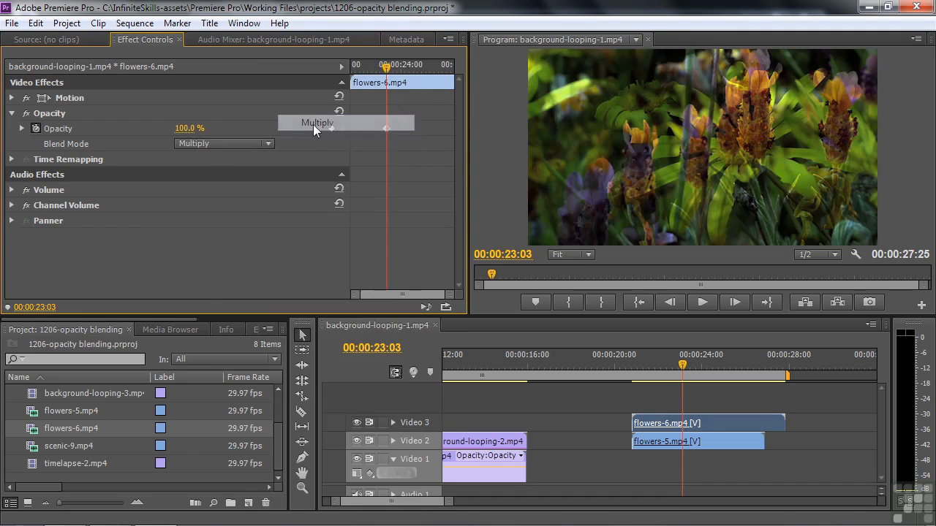
left_click(269, 142)
left_click(313, 139)
left_click(268, 144)
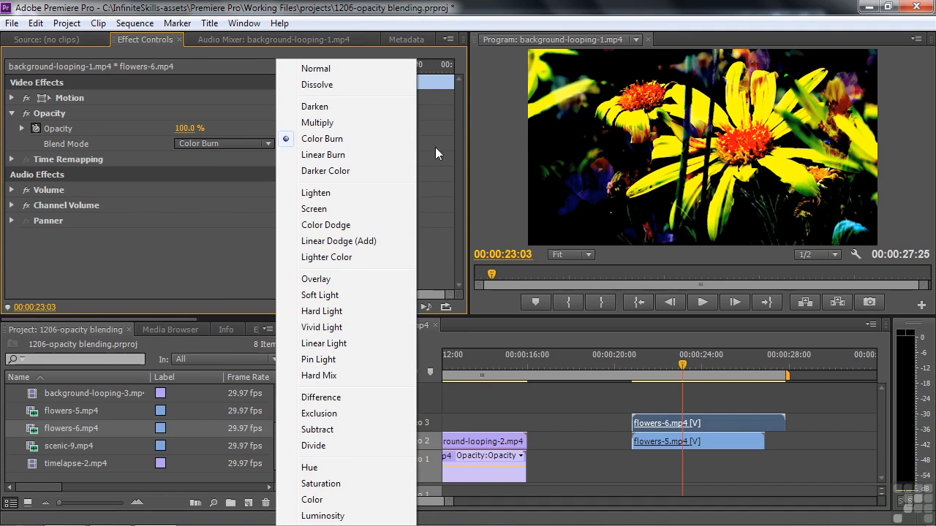
left_click(323, 171)
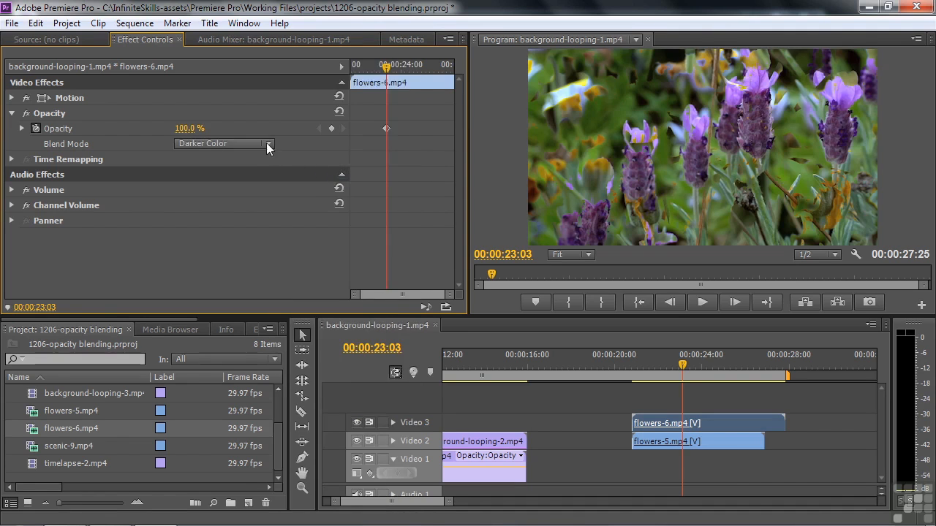
- Try the Lighten blend mode on flowers-6.mp4, and set its blend mode to Screen
left_click(268, 144)
left_click(308, 194)
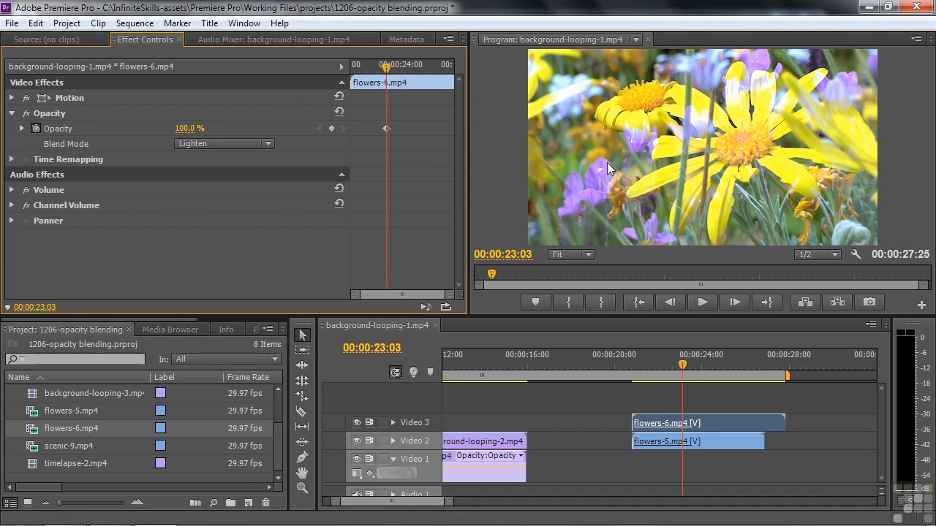
left_click(269, 144)
left_click(311, 208)
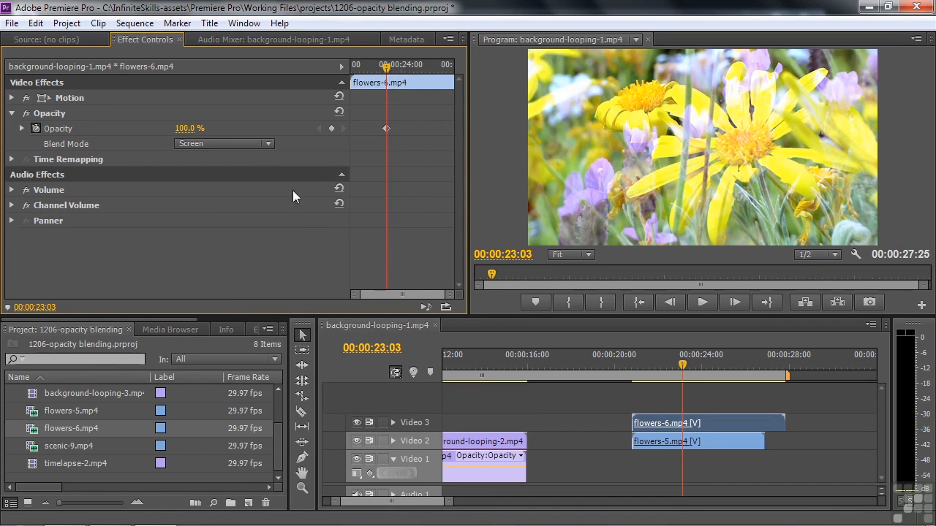
- Set the blend mode of flowers-6.mp4 to Overlay
left_click(268, 143)
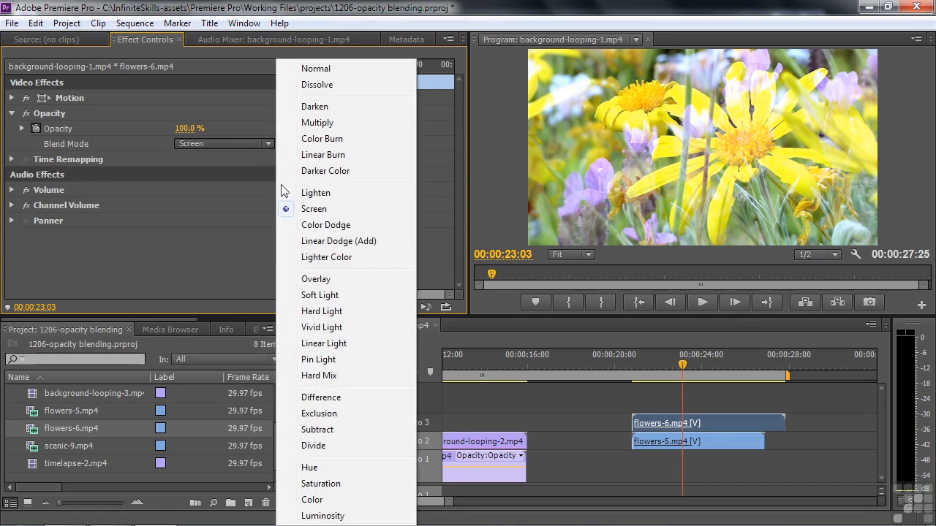
left_click(323, 281)
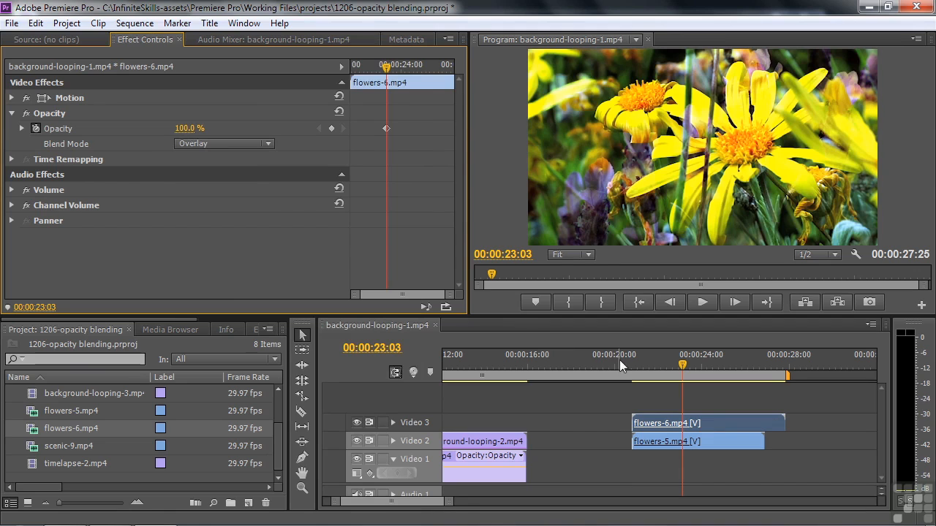
- Place scenic-9.mp4 on Video 2 past the flower clips and timelapse-2.mp4 beneath it on Video 1, and briefly hide Video 2 to compare
scroll(410, 509, "down", 3)
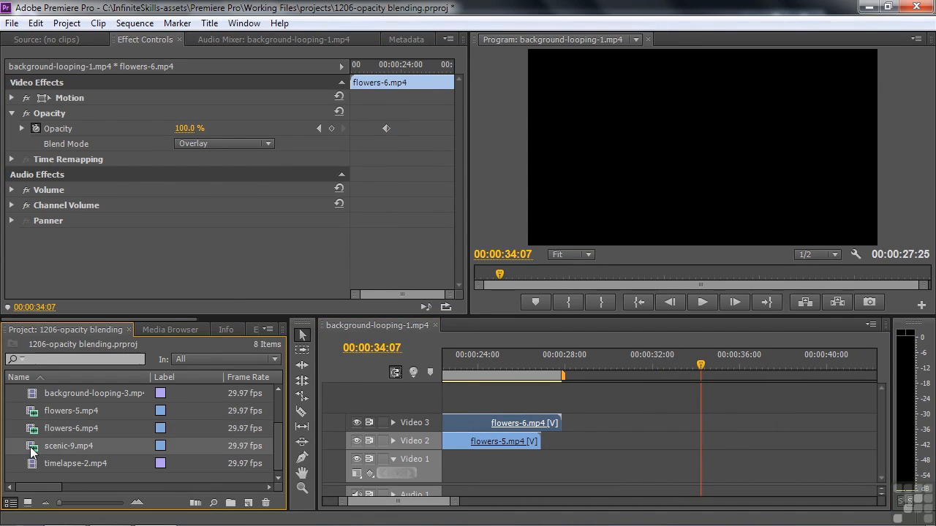
left_click_drag(30, 447, 622, 447)
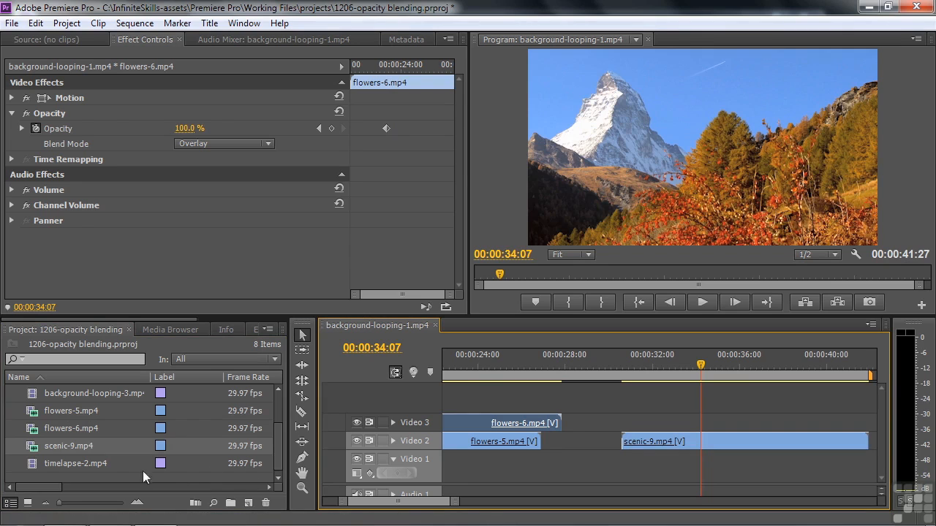
left_click_drag(33, 462, 625, 485)
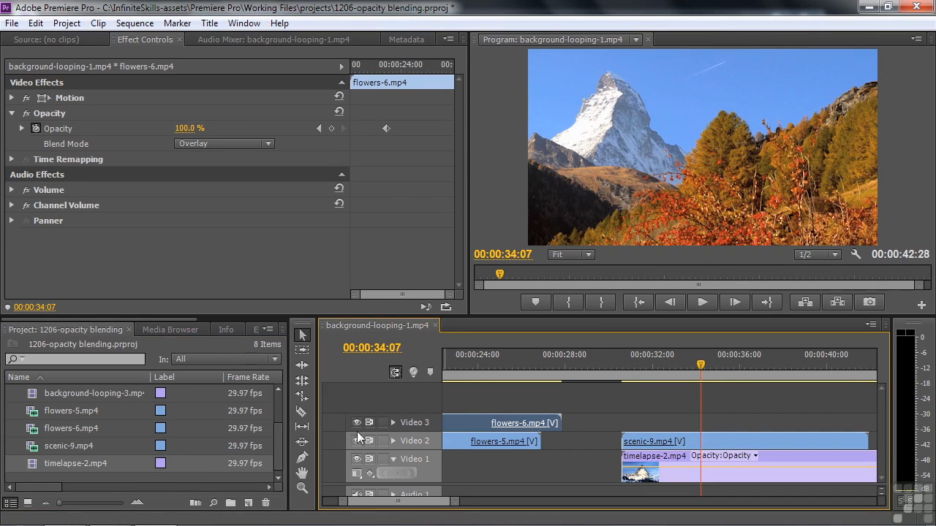
left_click(357, 441)
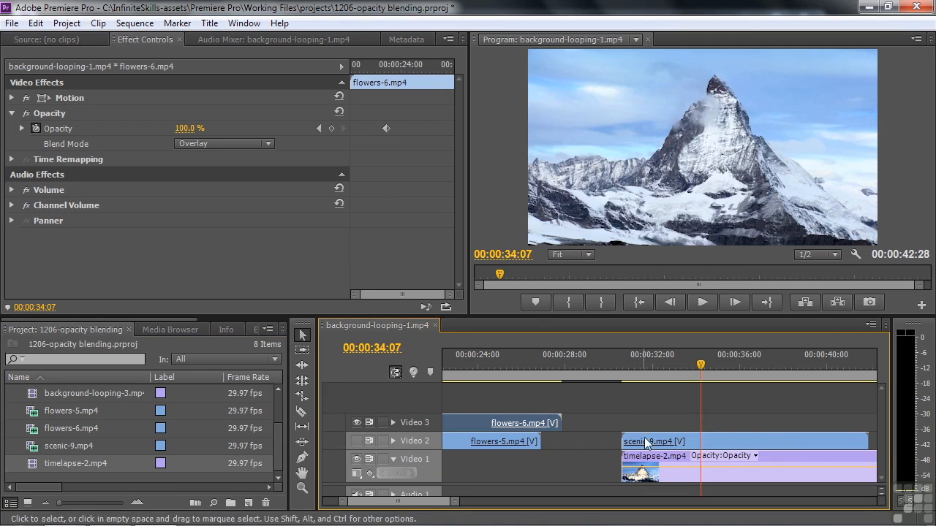
left_click(358, 439)
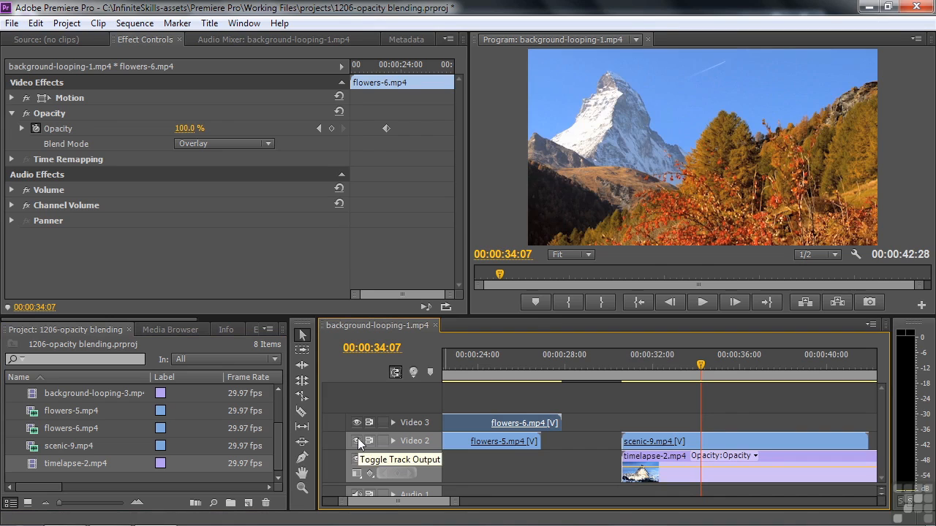
- Try a reduced opacity on scenic-9.mp4 at 00:00:34:07, and restore it to 100%
left_click(694, 440)
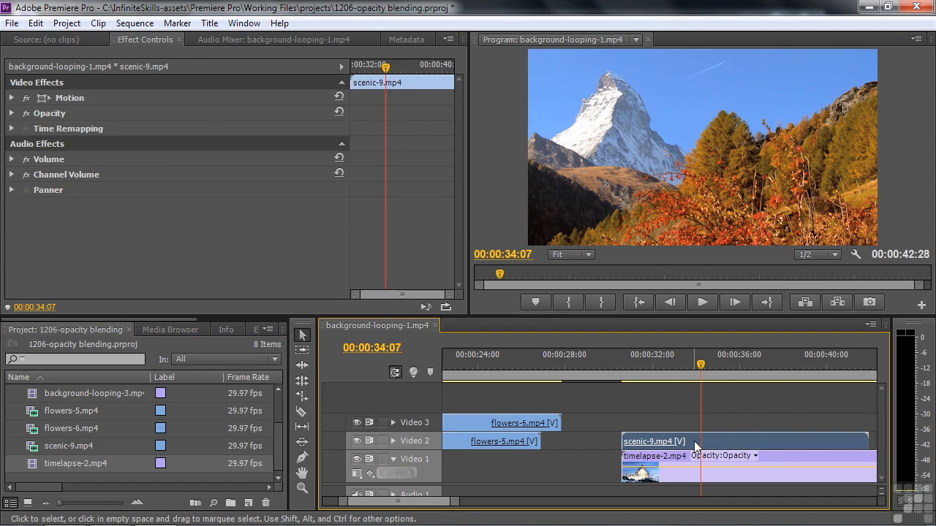
left_click(11, 114)
left_click_drag(186, 133, 153, 132)
left_click(185, 128)
type("100")
key("Return")
- Try the Lighten, Screen, Color Dodge, Linear Dodge (Add) and Lighter Color blend modes on scenic-9.mp4
left_click(268, 143)
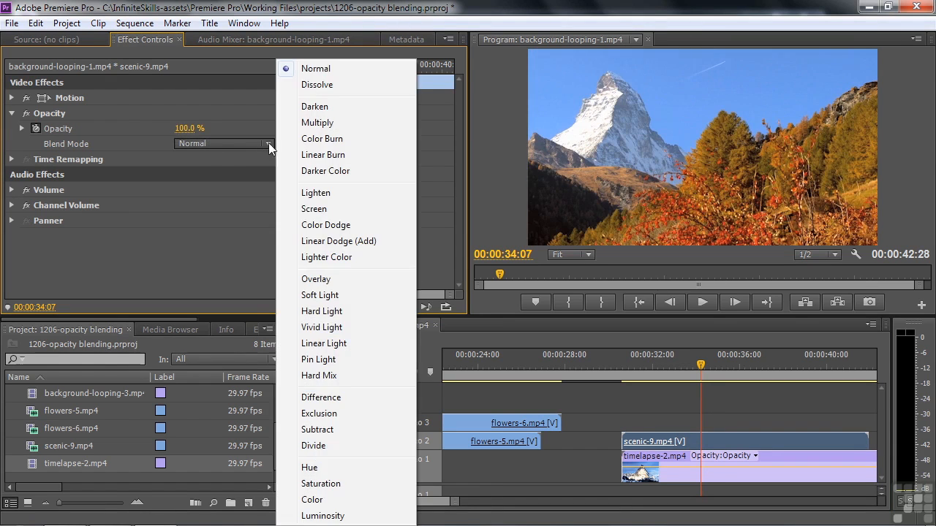
left_click(336, 193)
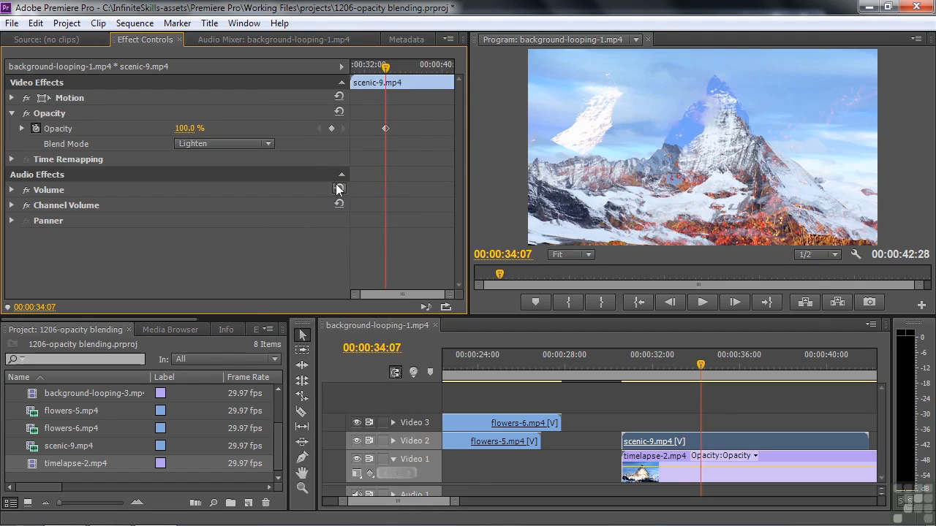
left_click(272, 142)
left_click(306, 212)
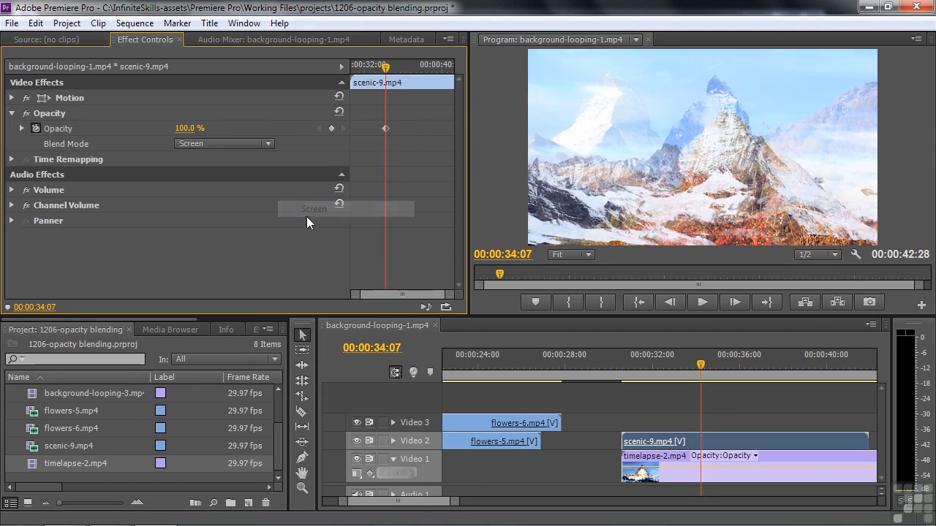
left_click(269, 144)
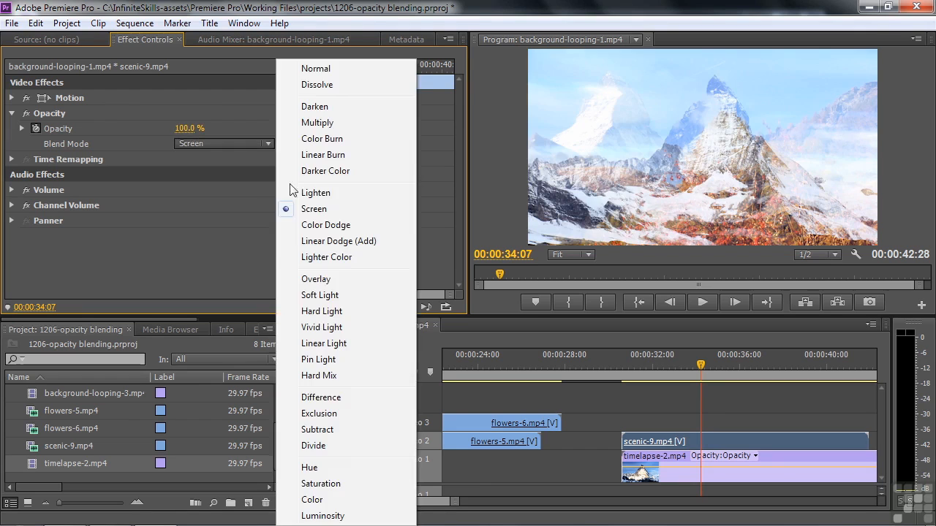
left_click(307, 226)
left_click(264, 145)
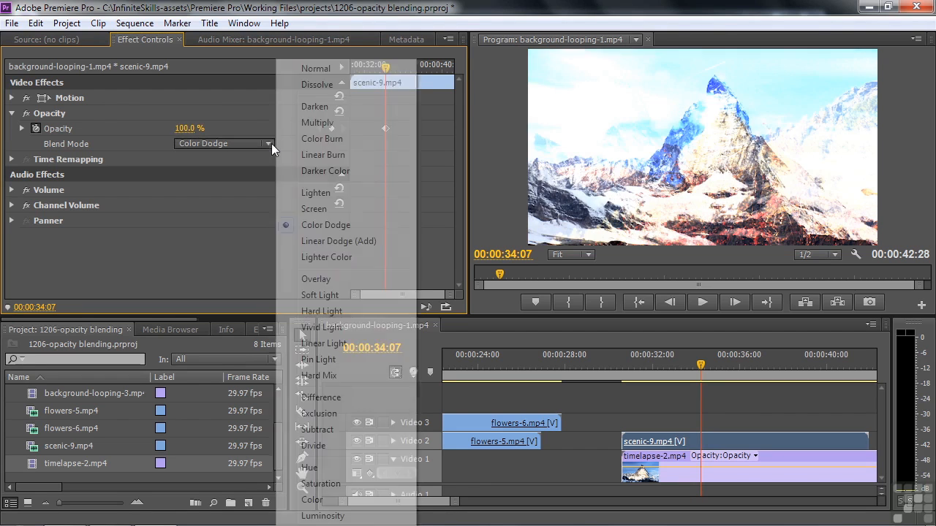
left_click(318, 240)
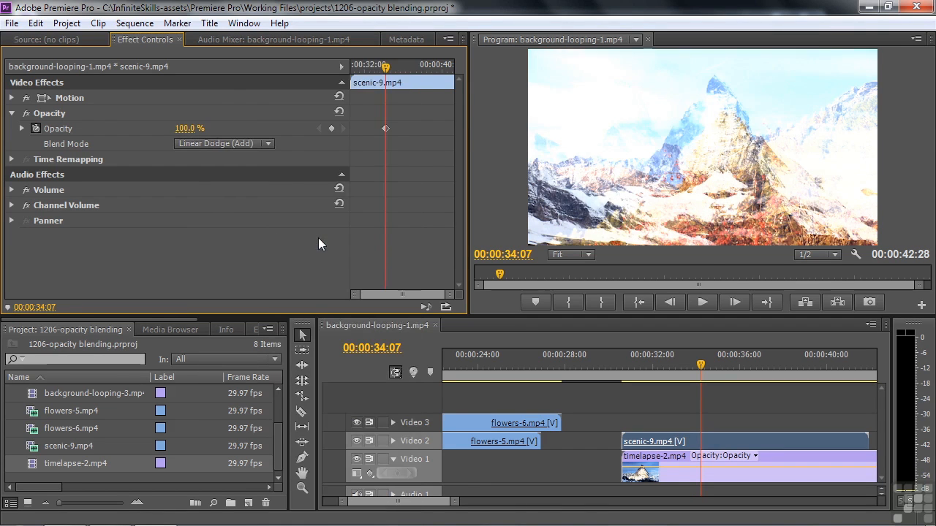
left_click(270, 144)
left_click(318, 258)
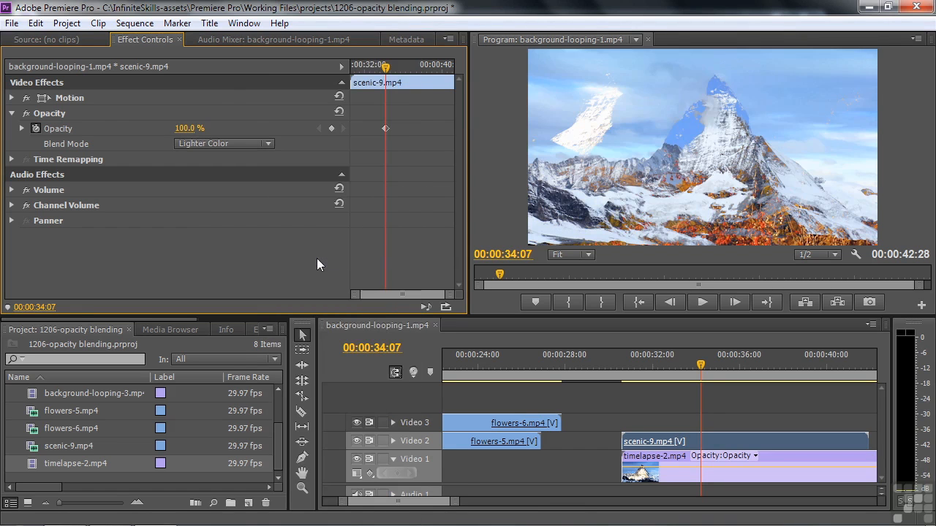
- Return the blend mode of scenic-9.mp4 to Normal and lower its opacity to 40%
left_click(269, 144)
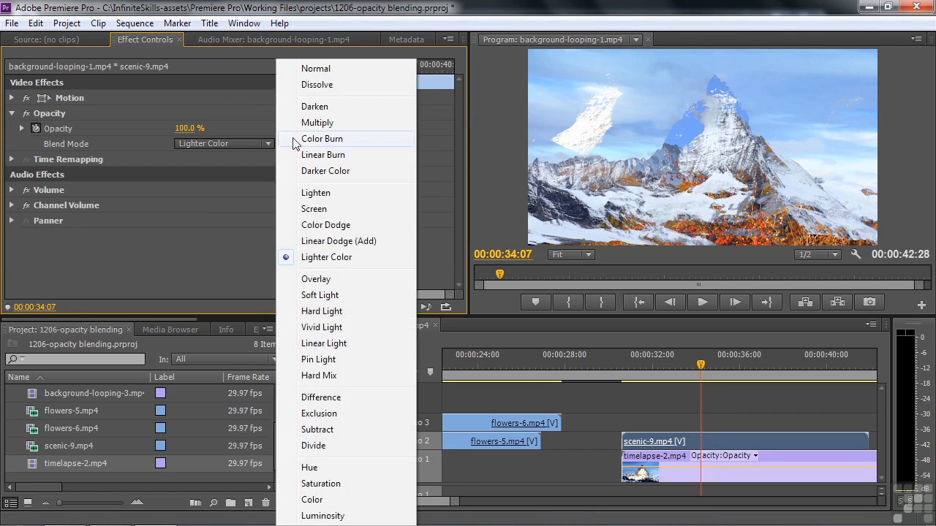
left_click(315, 68)
left_click_drag(190, 130, 152, 130)
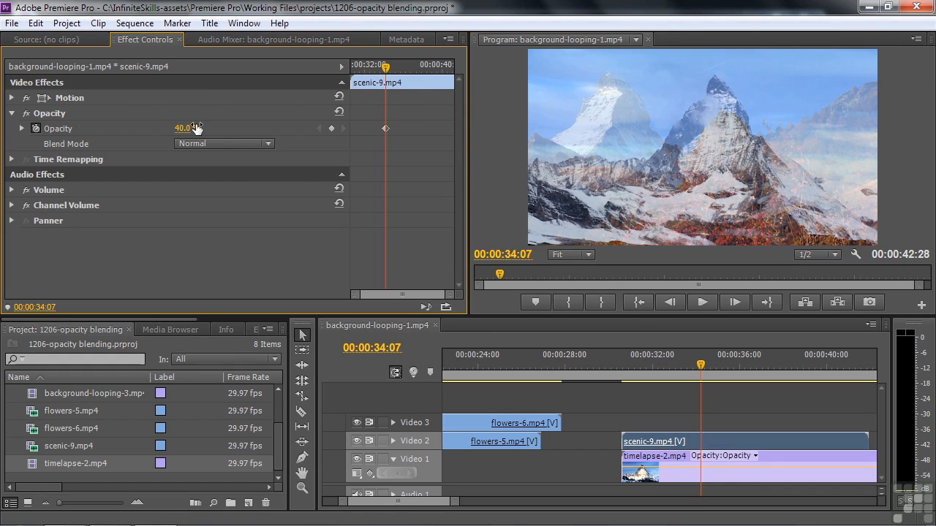
- Shift the timelapse-2.mp4 image sideways in the frame to a position of about 1172.9, 548.0
left_click(733, 467)
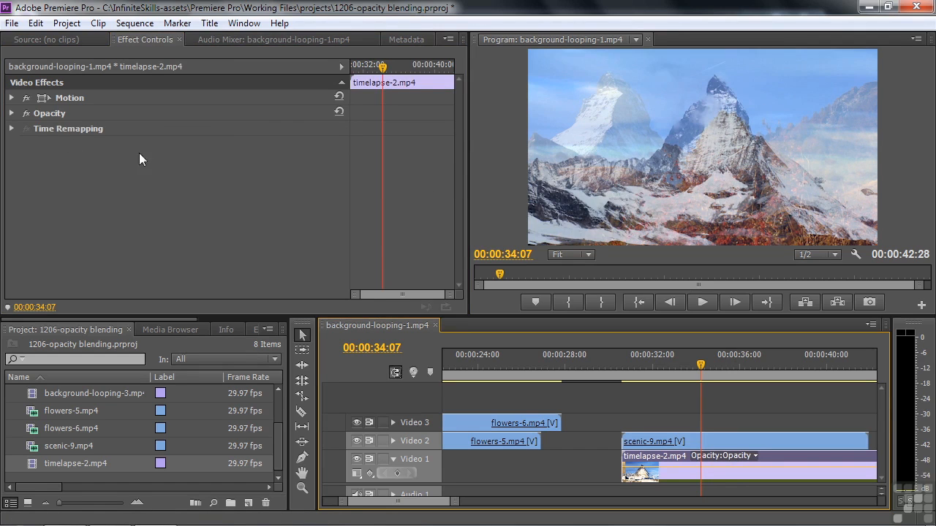
left_click(61, 97)
left_click_drag(681, 199, 719, 201)
left_click_drag(577, 72, 598, 182)
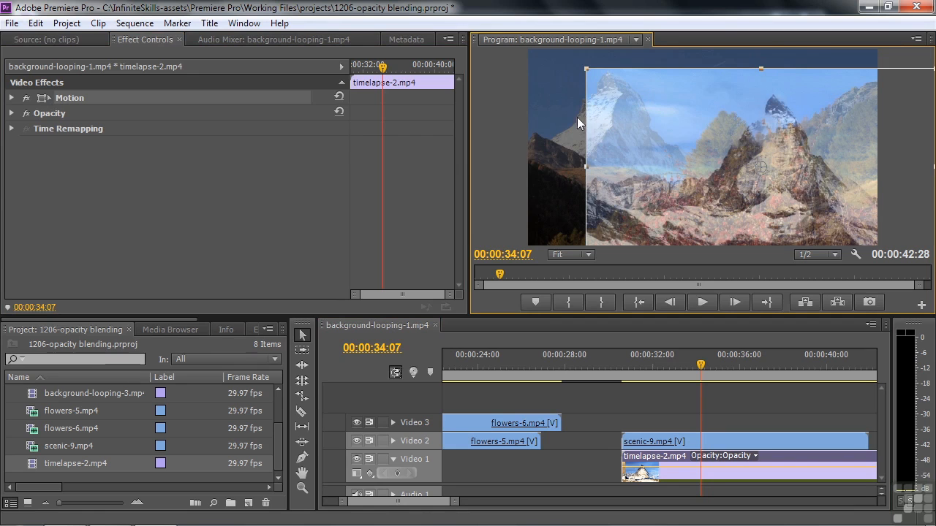
left_click_drag(654, 147, 661, 166)
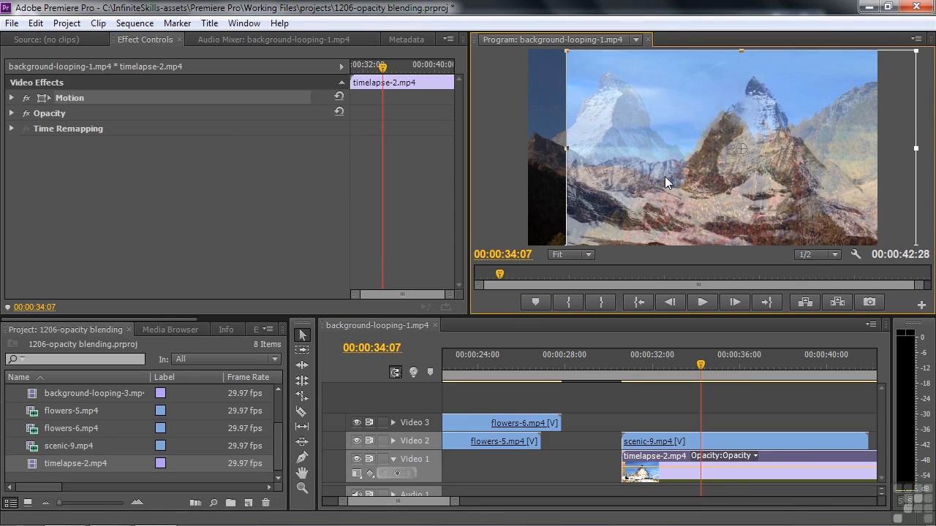
- Scale timelapse-2.mp4 to about 125.8% so it covers the frame, and adjust its position to about 1184.9, 552.0
left_click(11, 98)
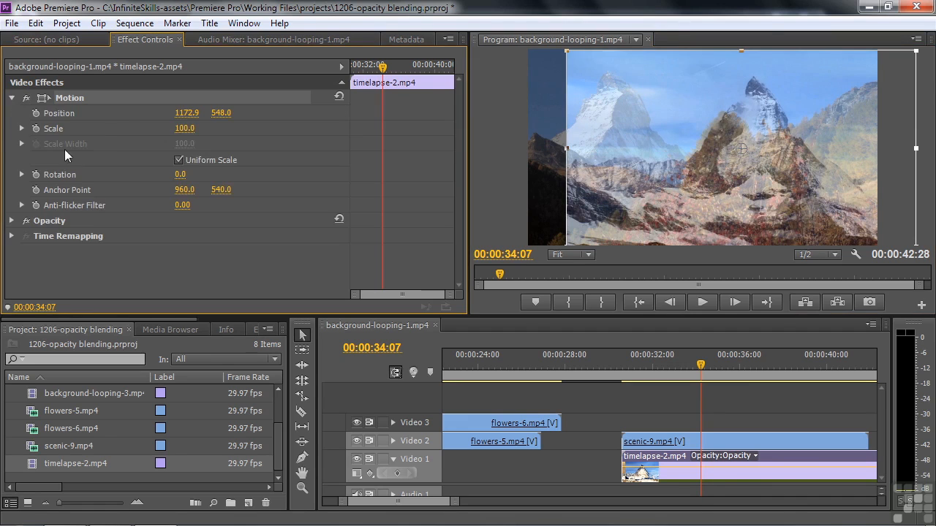
left_click_drag(194, 135, 205, 129)
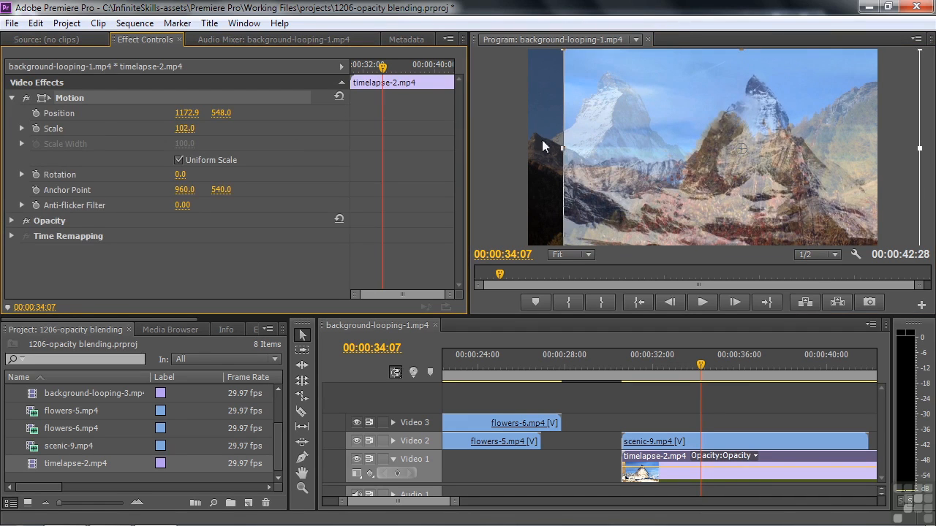
left_click_drag(564, 148, 521, 150)
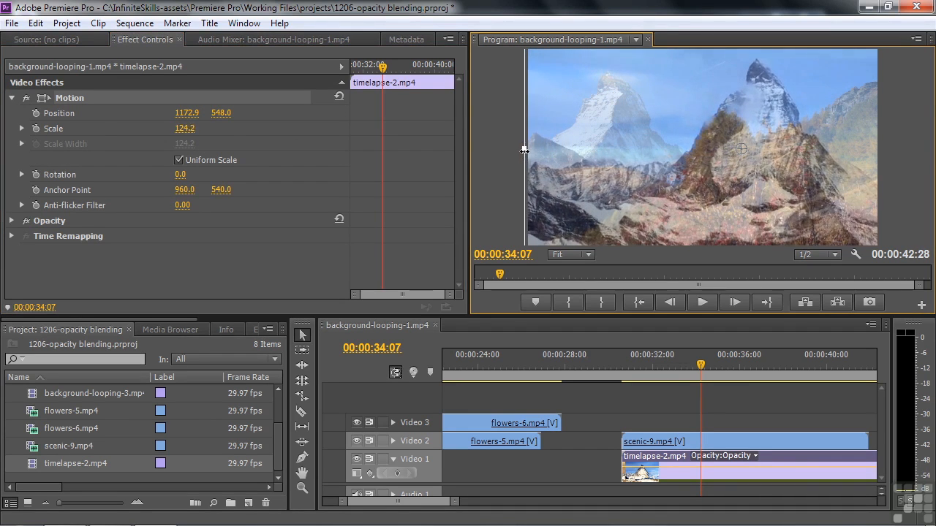
left_click_drag(612, 173, 614, 174)
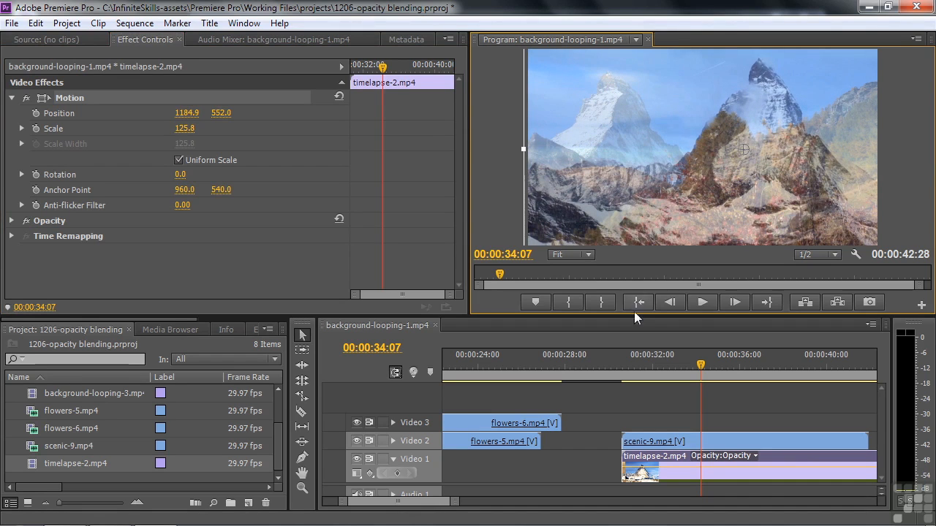
- Enlarge scenic-9.mp4 beyond the frame's width, offset it slightly to the right, and set its opacity to about 39%
left_click(680, 441)
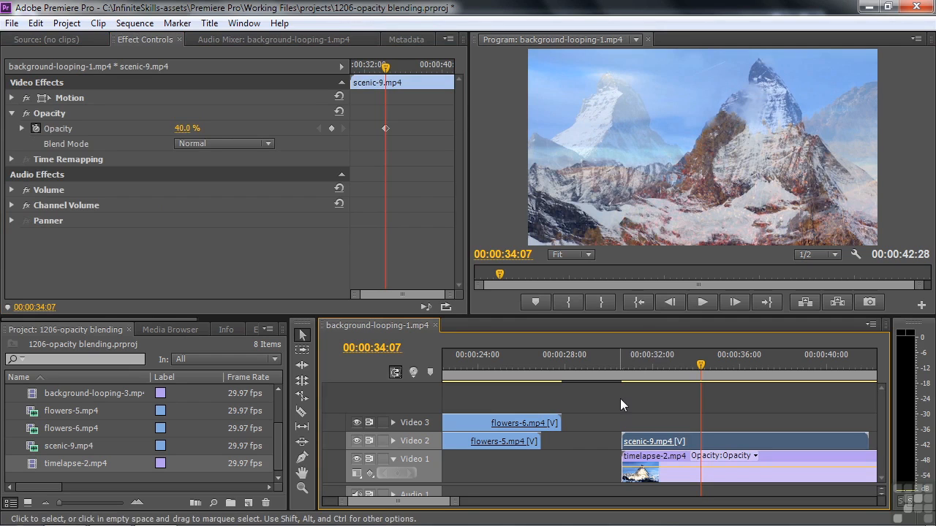
left_click(88, 101)
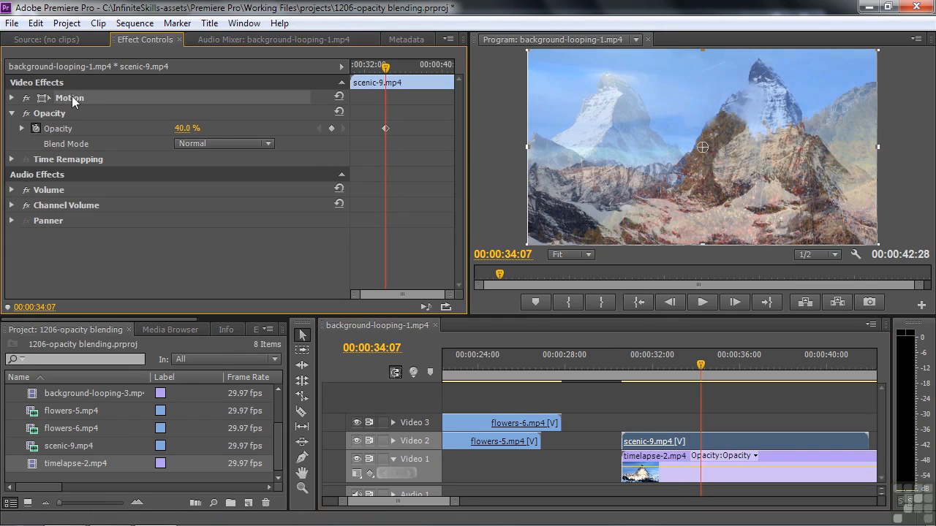
mouse_move(588, 99)
left_mouse_down()
mouse_move(599, 118)
mouse_move(600, 108)
left_mouse_up()
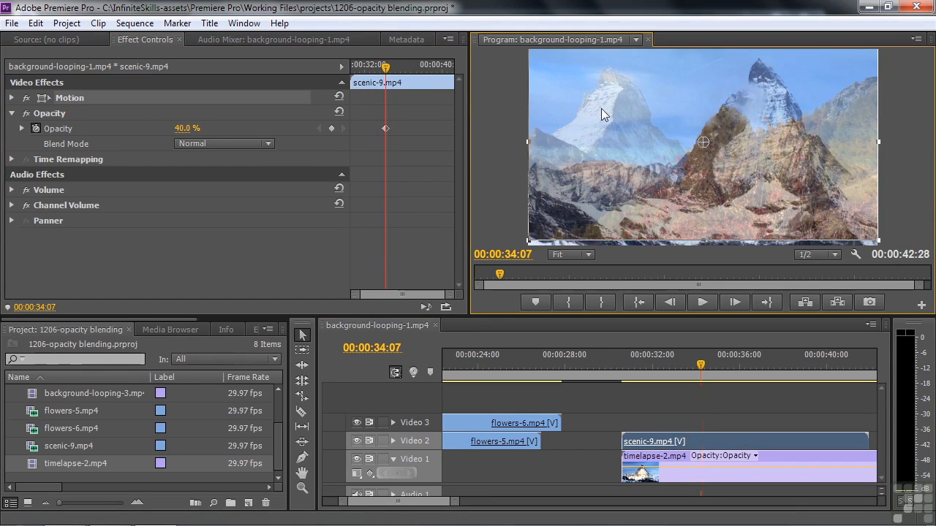
left_click_drag(536, 146, 499, 149)
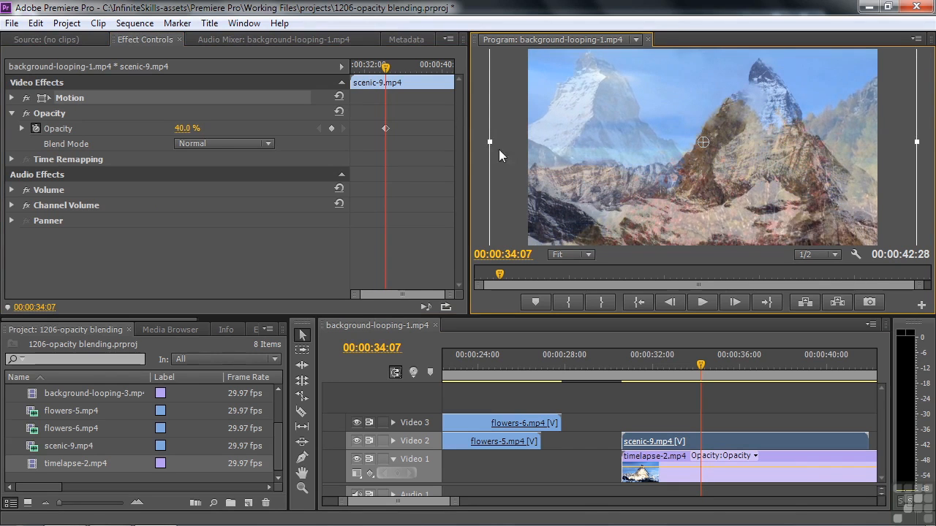
left_click_drag(621, 152, 623, 145)
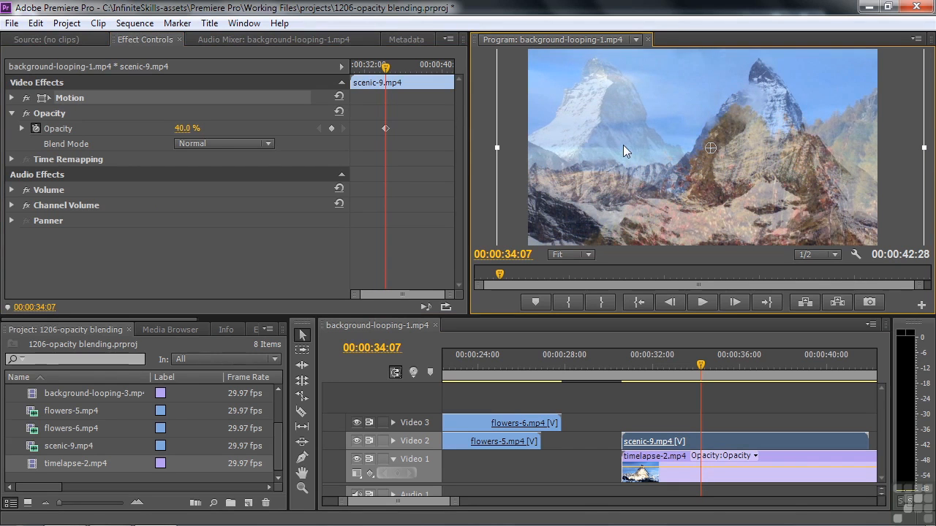
mouse_move(183, 129)
left_mouse_down()
mouse_move(203, 129)
mouse_move(182, 129)
mouse_move(193, 129)
left_mouse_up()
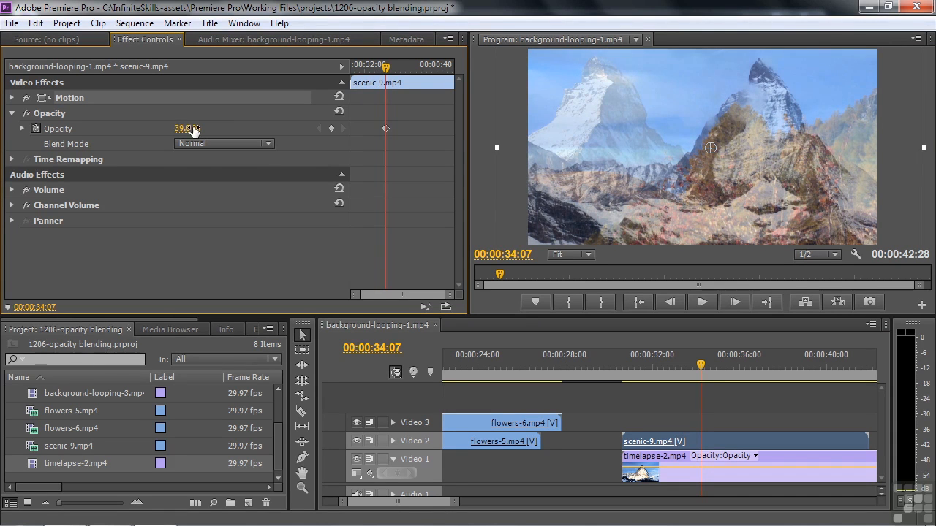